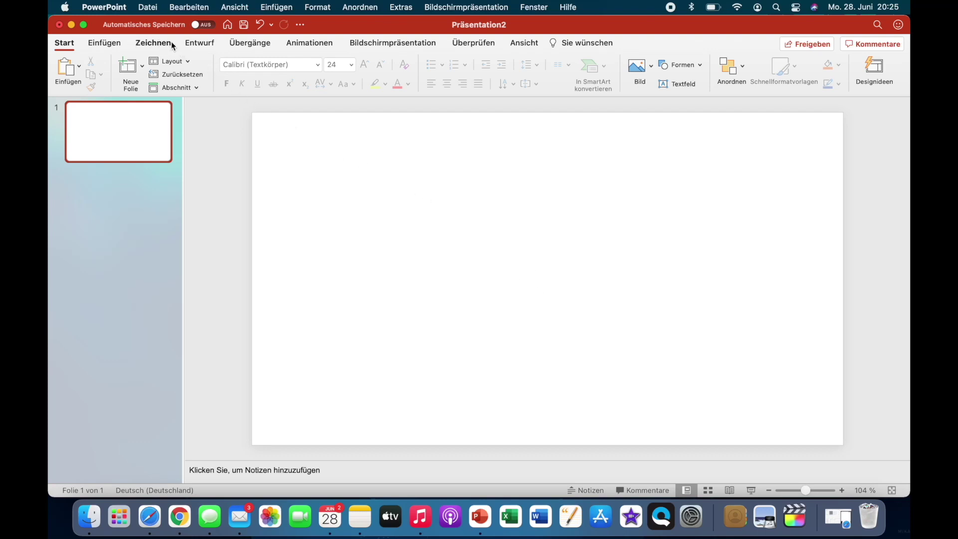
Step: Fill the slide background with a solid dark navy blue in Format Background
{"action": "left_click", "coordinate": [194, 46]}
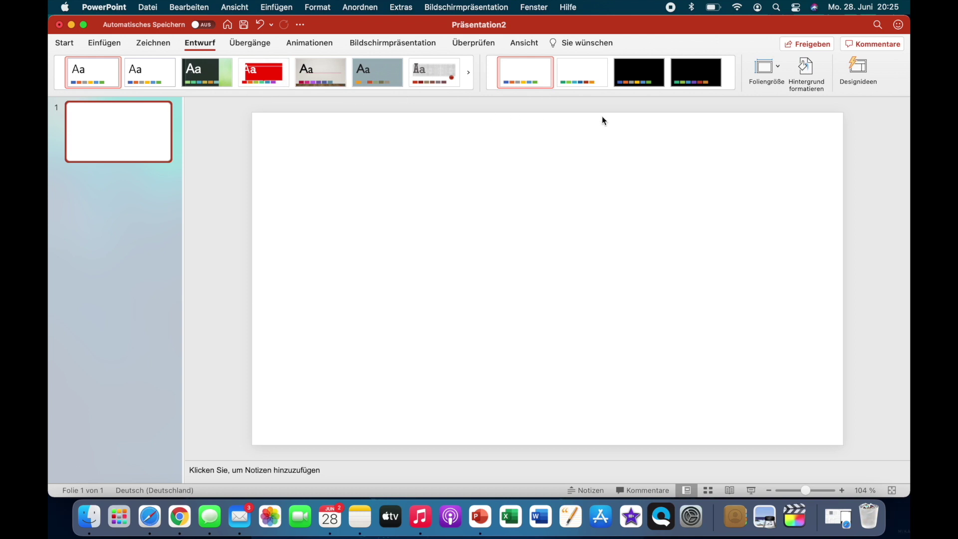
{"action": "left_click", "coordinate": [807, 69]}
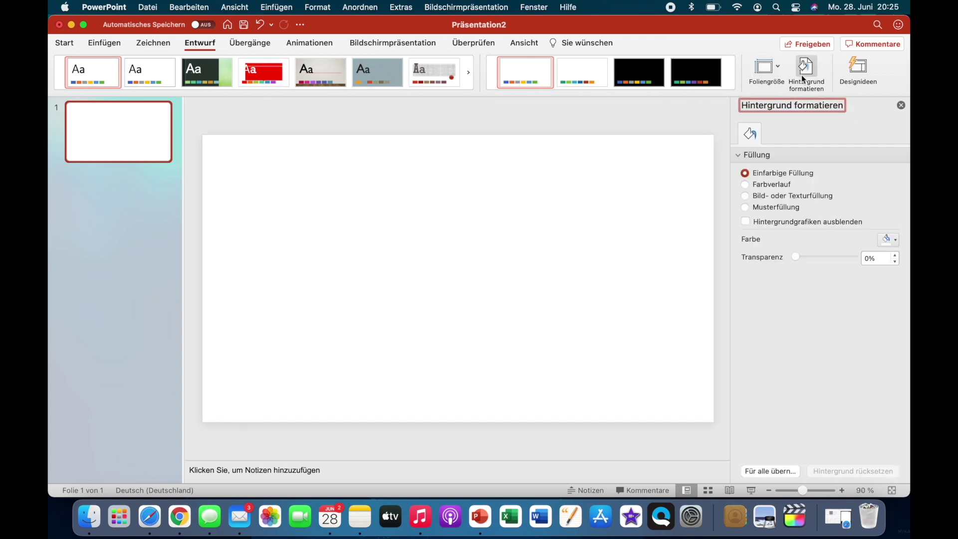
{"action": "left_click", "coordinate": [888, 242]}
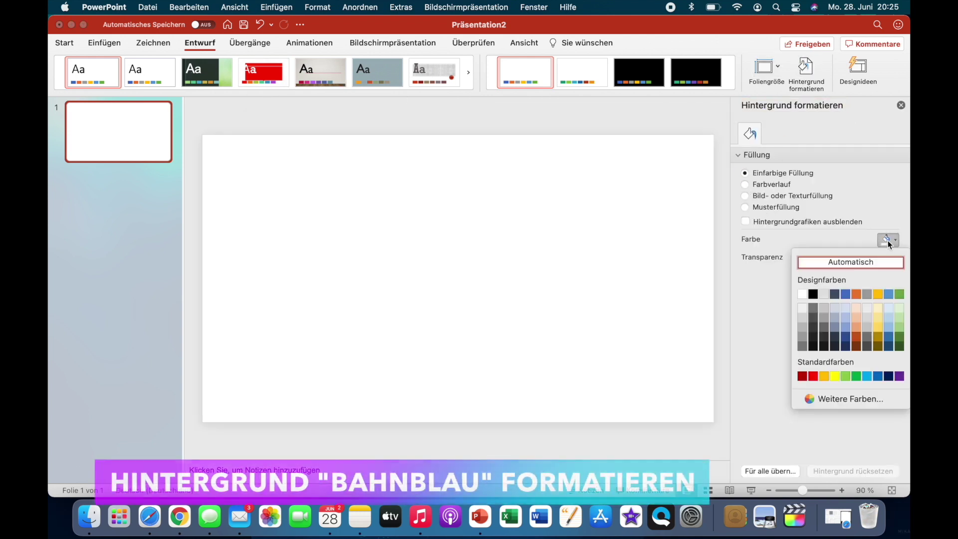
{"action": "left_click", "coordinate": [843, 338]}
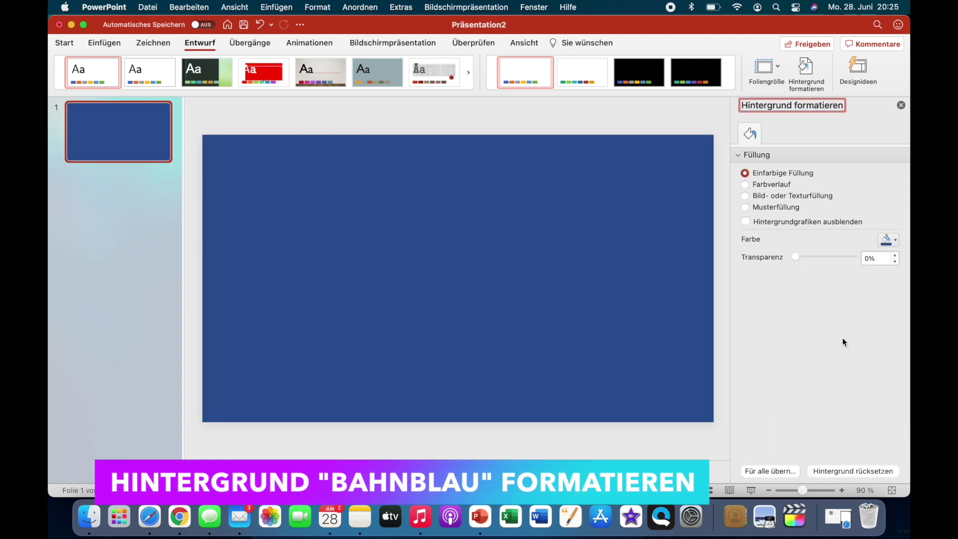
{"action": "left_click", "coordinate": [888, 242]}
{"action": "left_click", "coordinate": [845, 351]}
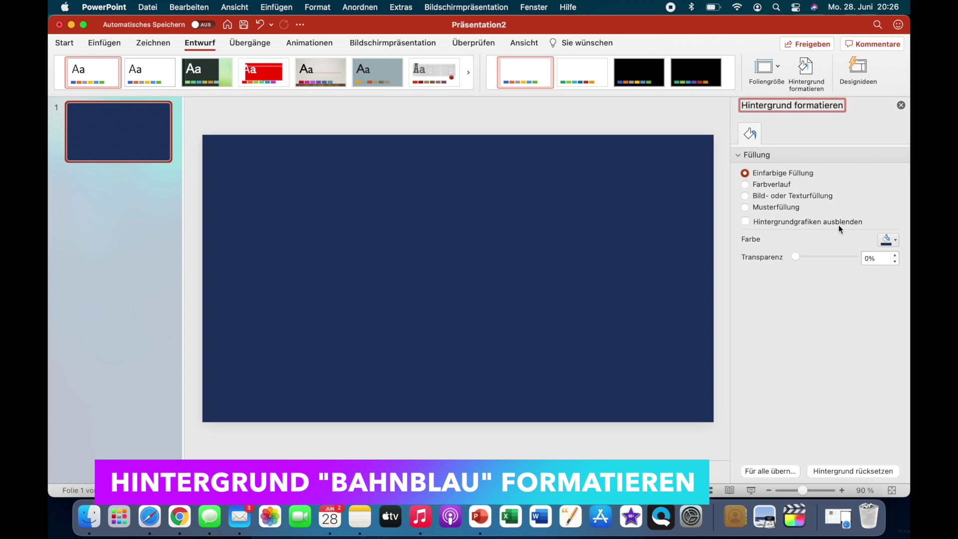
{"action": "left_click", "coordinate": [900, 105]}
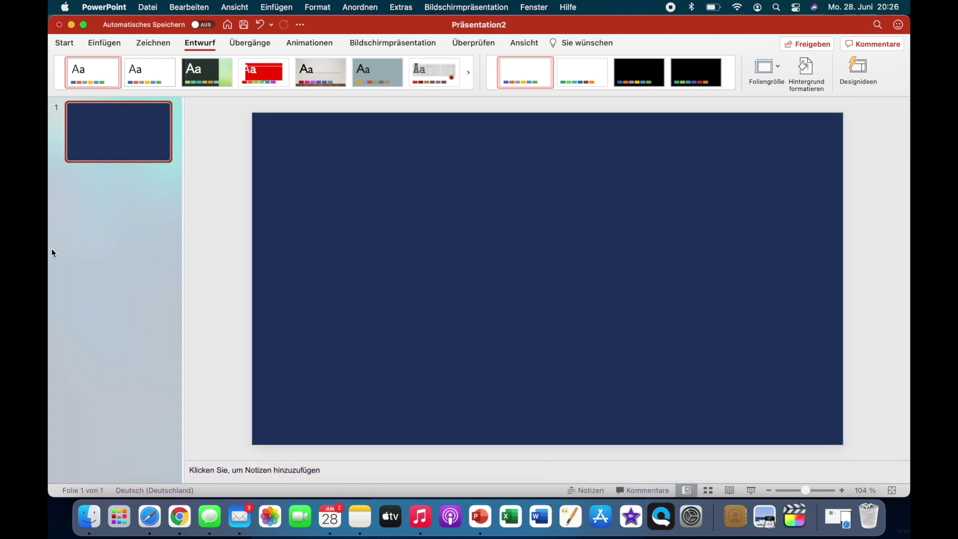
{"action": "left_click_drag", "start_coordinate": [50, 250], "coordinate": [118, 250]}
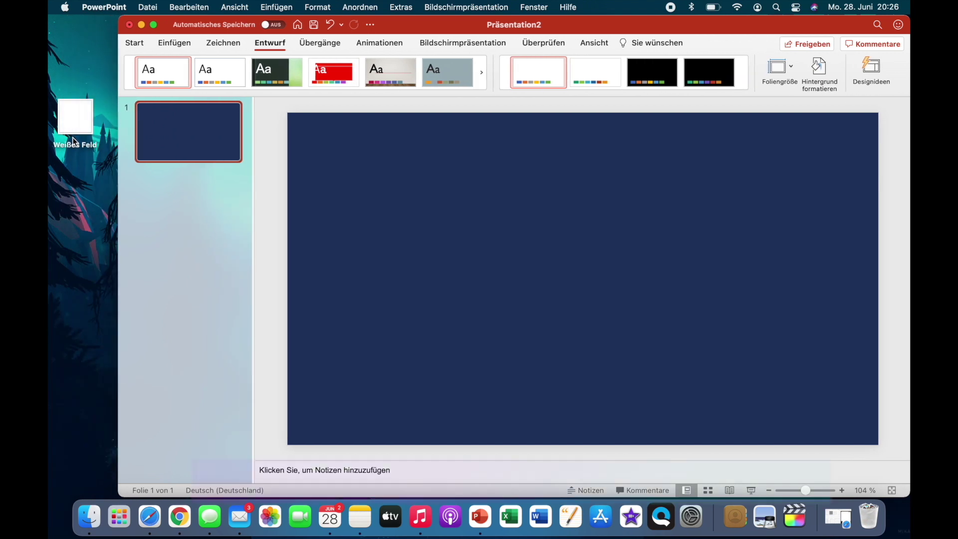
Step: Drag the Weißes Feld image onto the slide and stretch it into a full-width white band near the top
{"action": "left_click", "coordinate": [79, 126]}
{"action": "left_click_drag", "start_coordinate": [79, 127], "coordinate": [348, 206]}
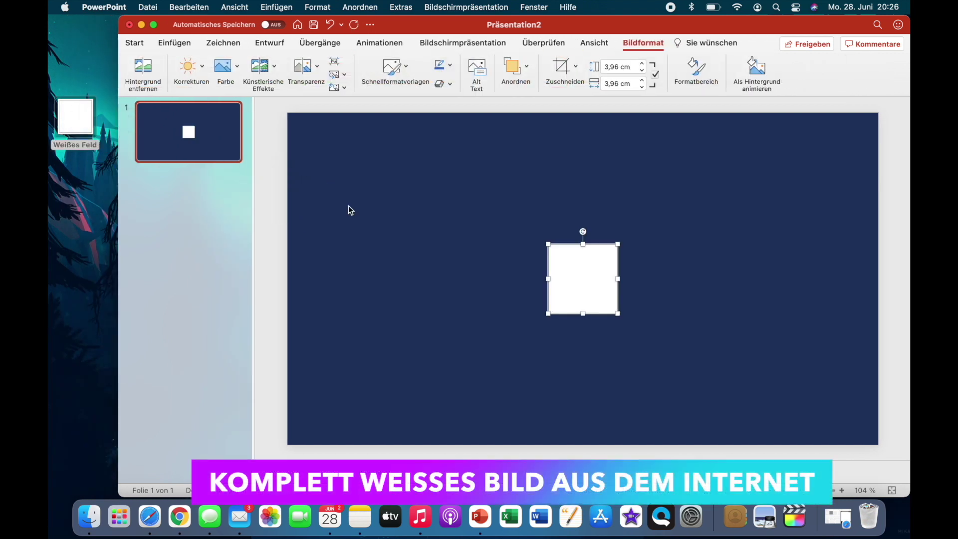
{"action": "left_click_drag", "start_coordinate": [118, 265], "coordinate": [48, 265]}
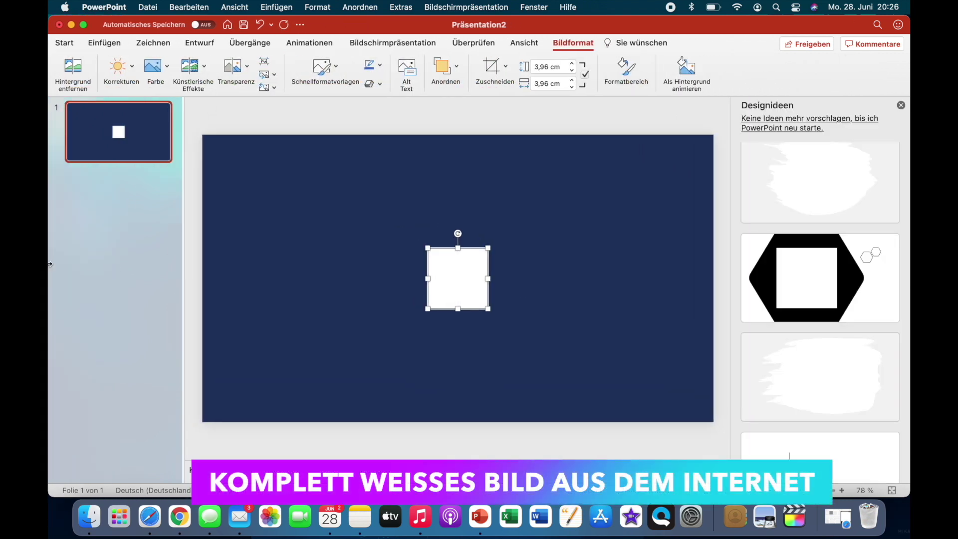
{"action": "left_click", "coordinate": [901, 105]}
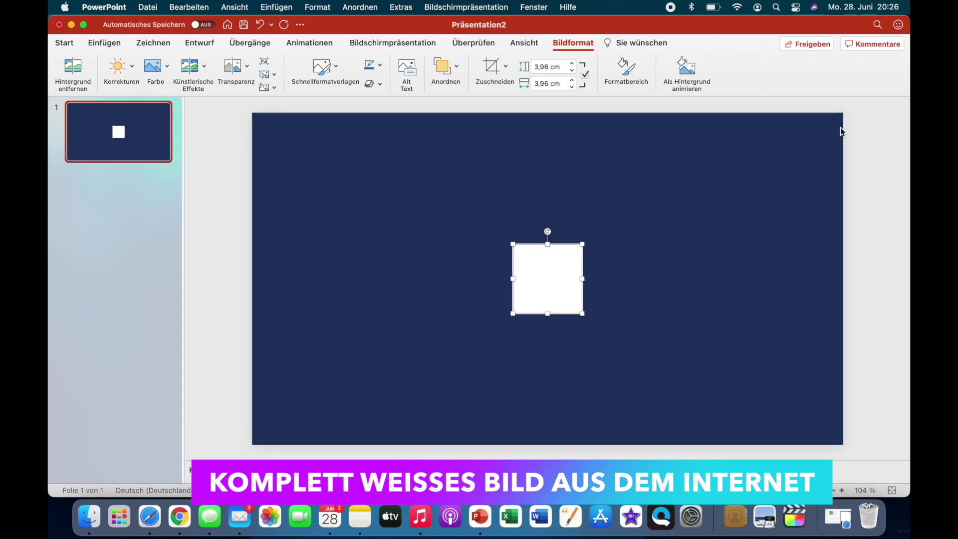
{"action": "mouse_move", "coordinate": [567, 269]}
{"action": "left_mouse_down"}
{"action": "mouse_move", "coordinate": [387, 220]}
{"action": "mouse_move", "coordinate": [303, 209]}
{"action": "left_mouse_up"}
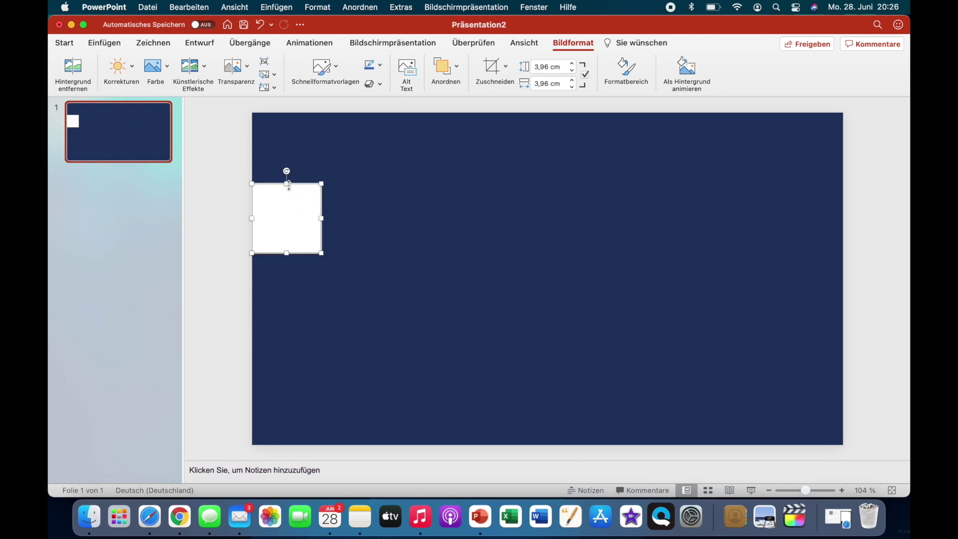
{"action": "mouse_move", "coordinate": [322, 218]}
{"action": "left_mouse_down"}
{"action": "mouse_move", "coordinate": [568, 213]}
{"action": "mouse_move", "coordinate": [798, 232]}
{"action": "mouse_move", "coordinate": [850, 217]}
{"action": "left_mouse_up"}
{"action": "left_click", "coordinate": [735, 297]}
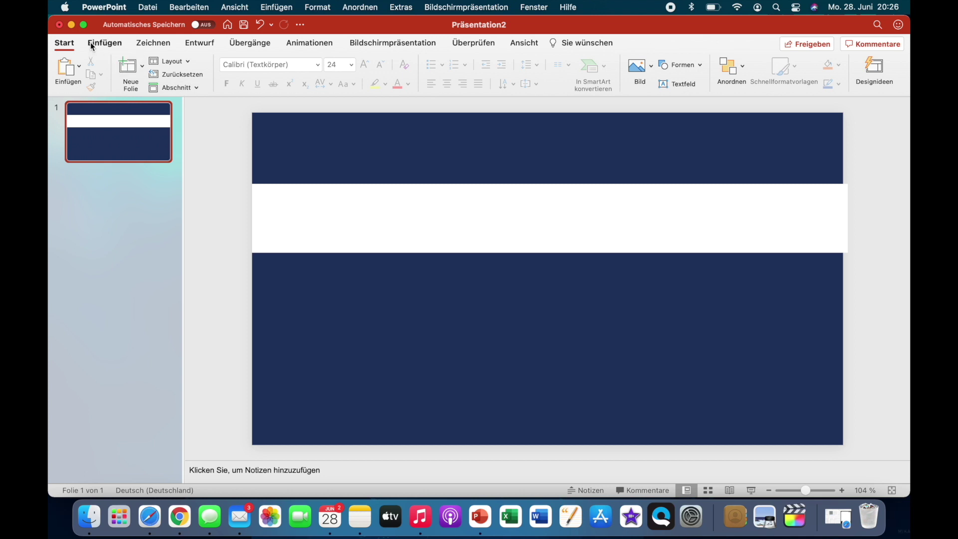
{"action": "left_click_drag", "start_coordinate": [49, 44], "coordinate": [117, 65]}
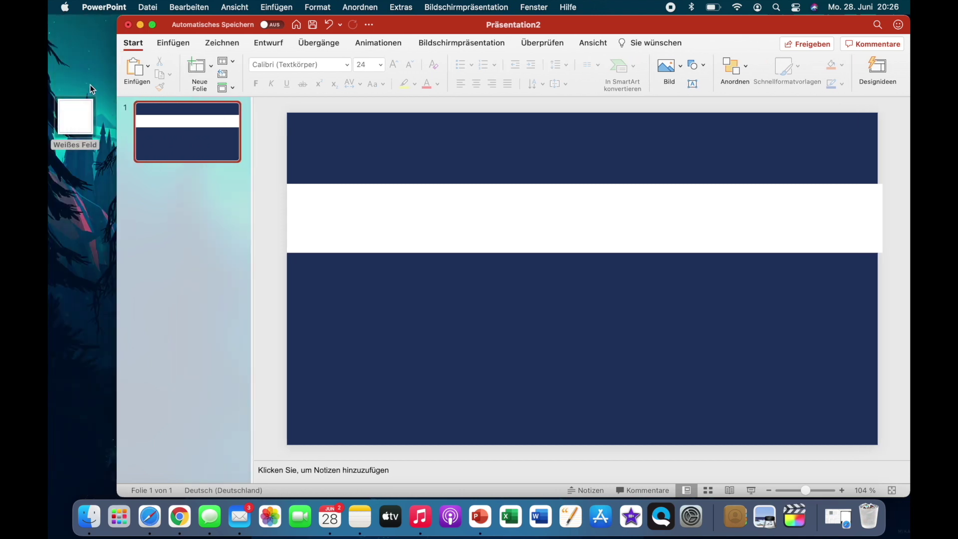
Step: Insert another Weißes Feld image and slim it to a 0.9 cm wide bar
{"action": "left_click_drag", "start_coordinate": [75, 119], "coordinate": [376, 292]}
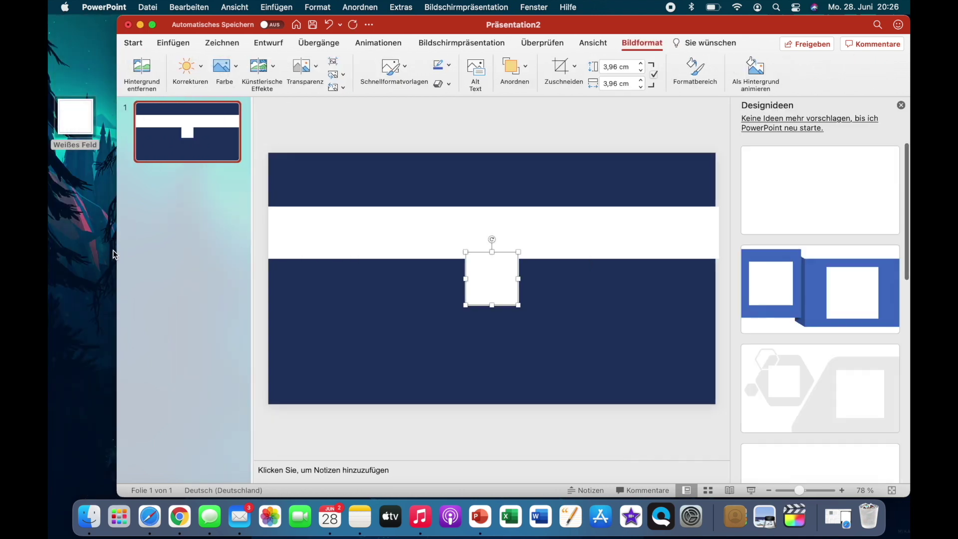
{"action": "left_click_drag", "start_coordinate": [117, 253], "coordinate": [49, 255]}
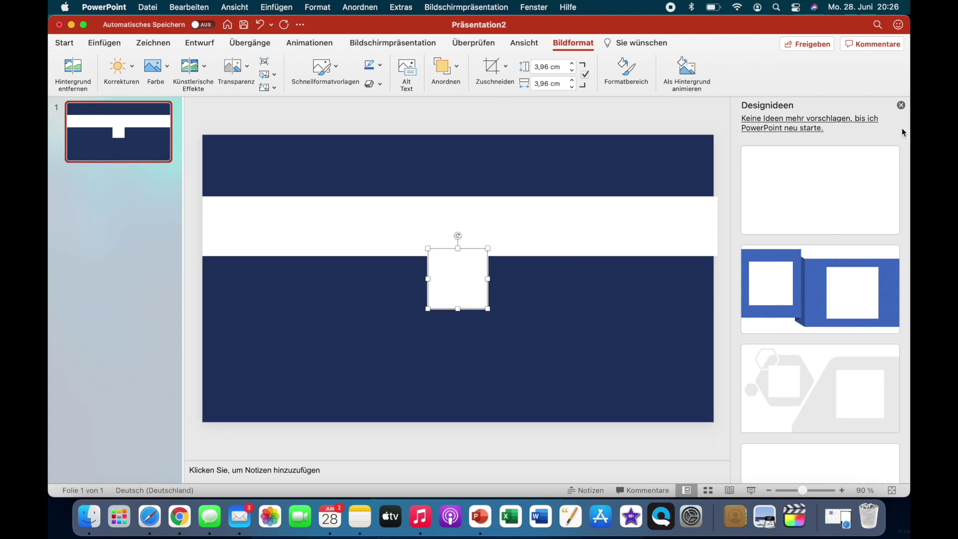
{"action": "left_click", "coordinate": [902, 106]}
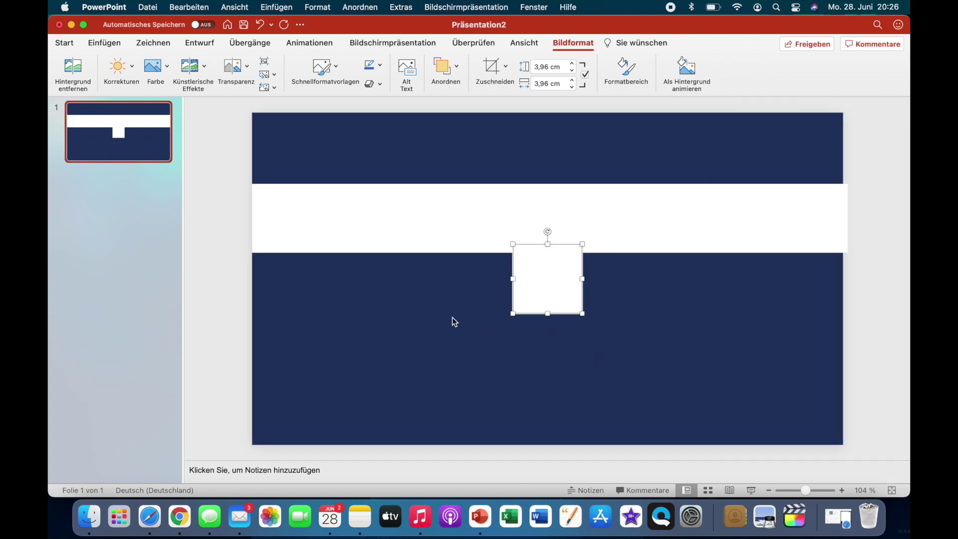
{"action": "scroll", "coordinate": [452, 317], "scroll_direction": "up", "scroll_amount": 5}
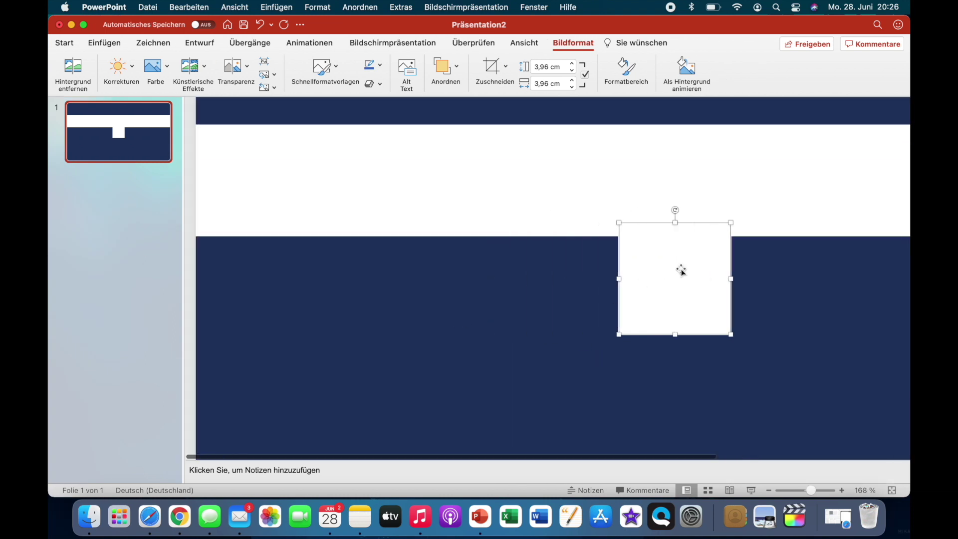
{"action": "left_click_drag", "start_coordinate": [681, 271], "coordinate": [409, 285]}
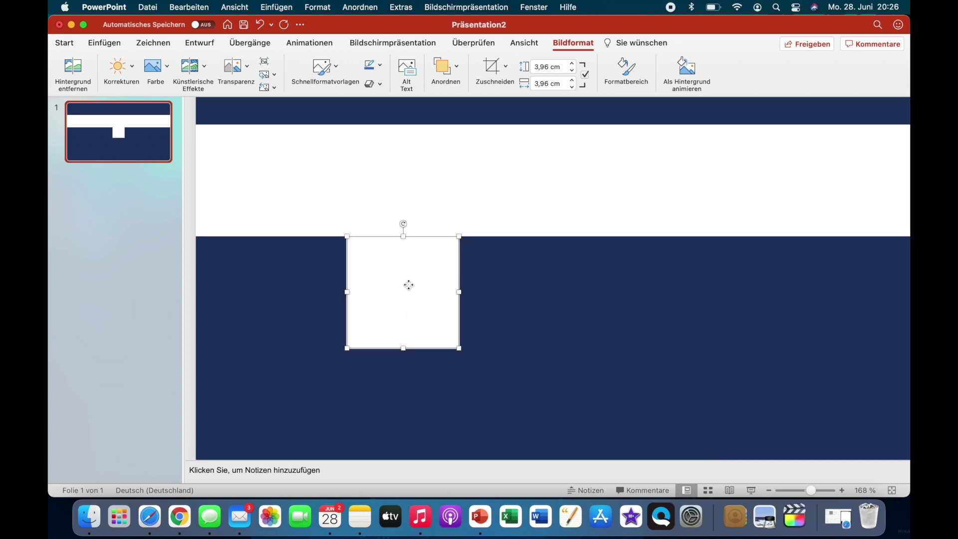
{"action": "left_click_drag", "start_coordinate": [345, 292], "coordinate": [424, 290]}
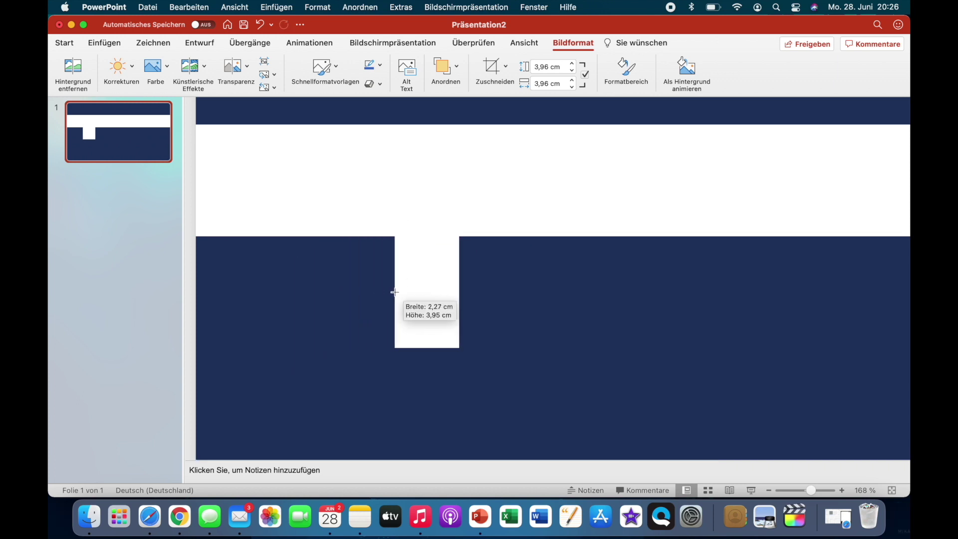
{"action": "mouse_move", "coordinate": [425, 290]}
{"action": "left_mouse_down"}
{"action": "mouse_move", "coordinate": [436, 290]}
{"action": "mouse_move", "coordinate": [412, 289]}
{"action": "left_mouse_up"}
Step: Lengthen the bar to about 10.3 cm and move it left under the white band
{"action": "scroll", "coordinate": [377, 323], "scroll_direction": "down", "scroll_amount": 2}
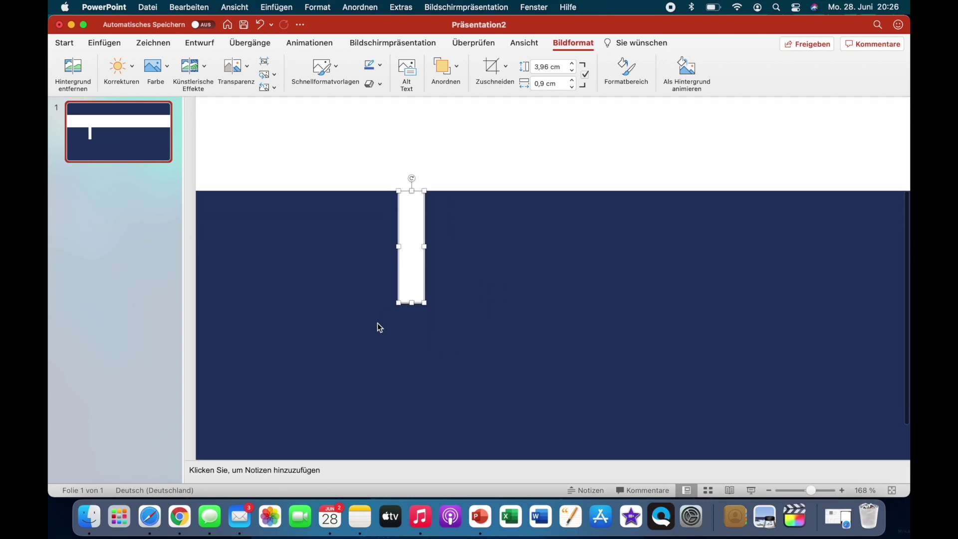
{"action": "scroll", "coordinate": [377, 322], "scroll_direction": "down", "scroll_amount": 2}
{"action": "left_click_drag", "start_coordinate": [404, 254], "coordinate": [405, 428]}
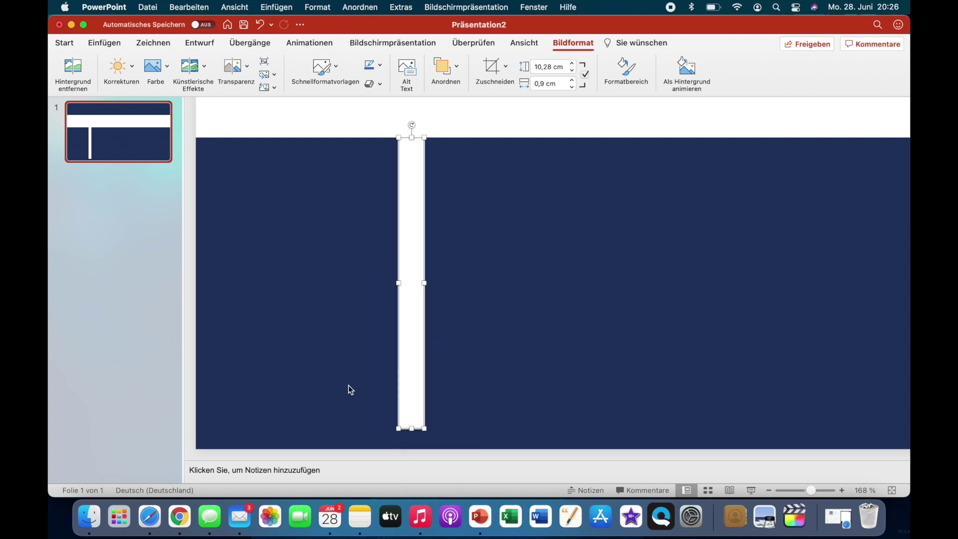
{"action": "scroll", "coordinate": [351, 389], "scroll_direction": "down", "scroll_amount": 5, "text": "ctrl"}
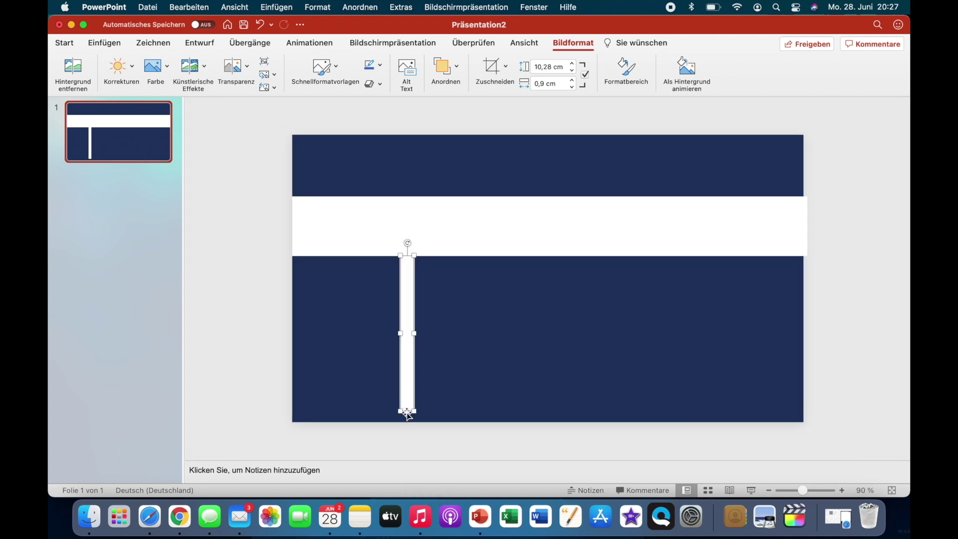
{"action": "left_click", "coordinate": [379, 396]}
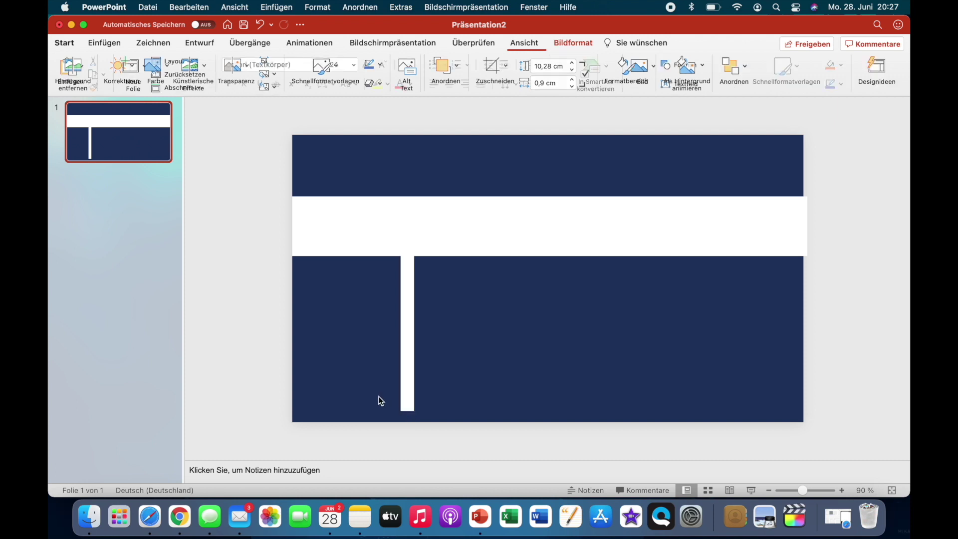
{"action": "left_click", "coordinate": [411, 344]}
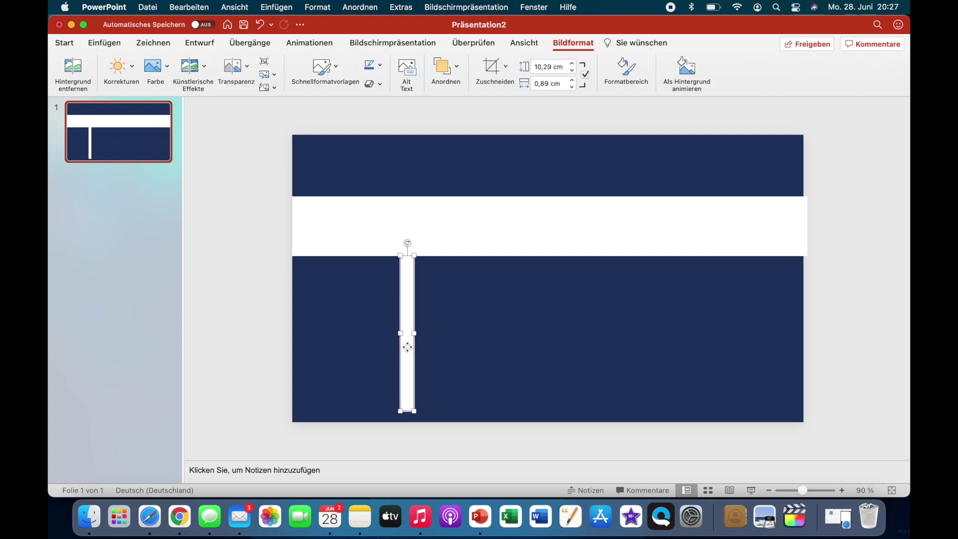
{"action": "left_click_drag", "start_coordinate": [408, 348], "coordinate": [382, 348]}
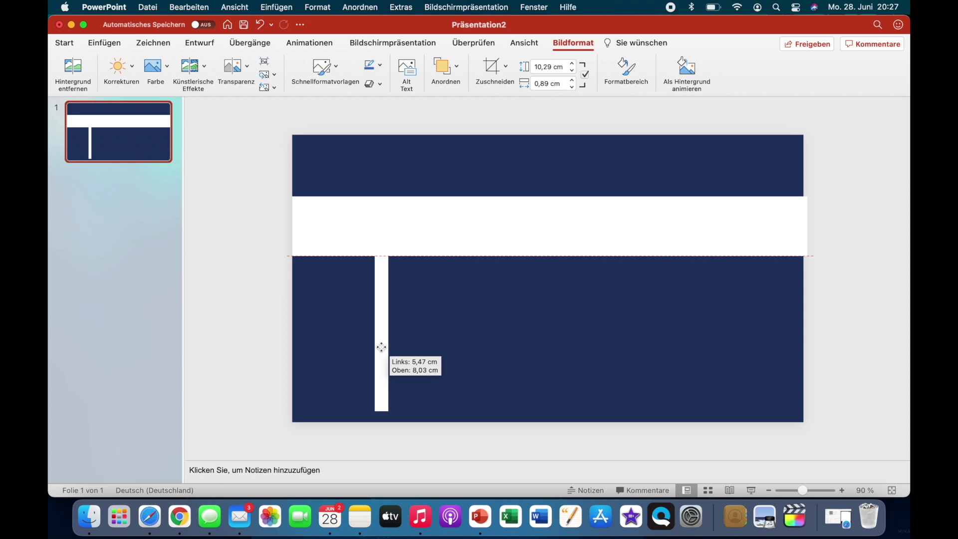
{"action": "left_click_drag", "start_coordinate": [382, 347], "coordinate": [361, 346]}
{"action": "left_click", "coordinate": [323, 325]}
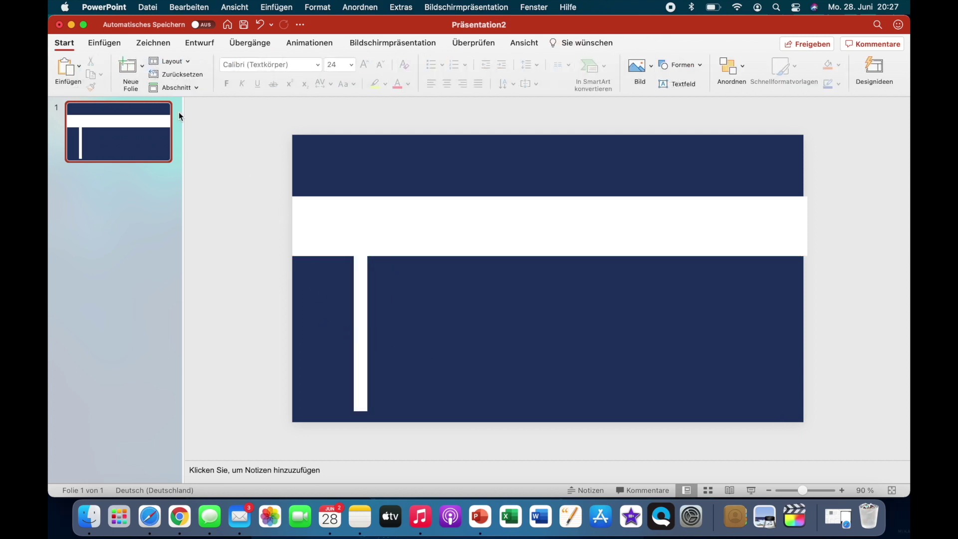
{"action": "left_click", "coordinate": [103, 43]}
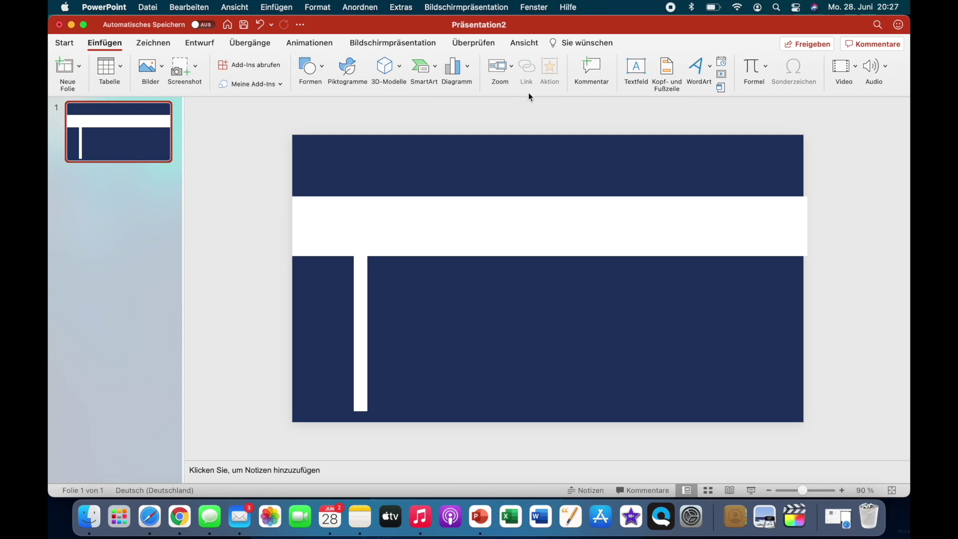
Step: Type 'S1' and 'Kirchheim(Teck) - Böblingen' on two lines in a top-left text box, then select both
{"action": "left_click", "coordinate": [304, 144]}
{"action": "type", "text": "S1 "}
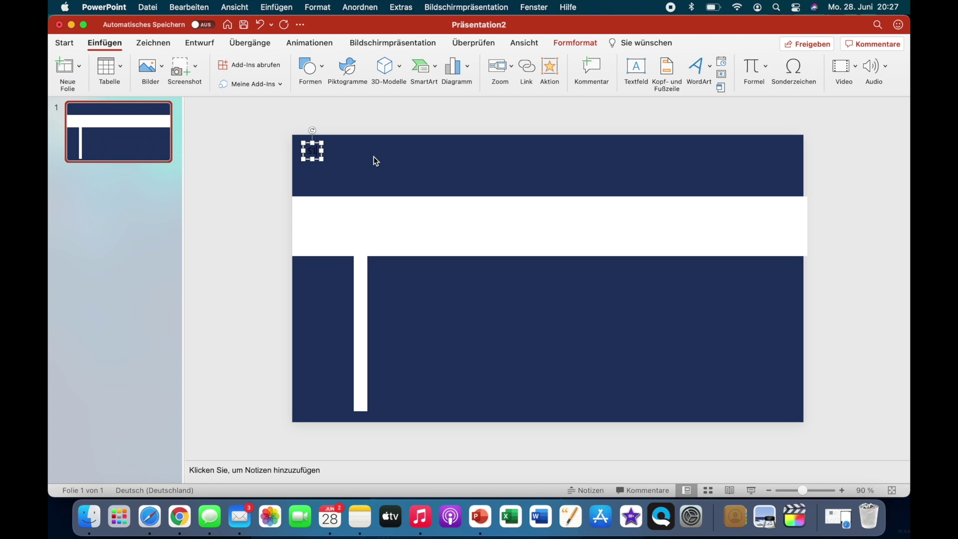
{"action": "type", "text": "Kird"}
{"action": "key", "text": "BackSpace"}
{"action": "key", "text": "BackSpace"}
{"action": "key", "text": "BackSpace"}
{"action": "key", "text": "BackSpace"}
{"action": "key", "text": "BackSpace"}
{"action": "key", "text": "Return"}
{"action": "type", "text": "Kirchheim(TE"}
{"action": "key", "text": "BackSpace"}
{"action": "type", "text": "eck) - Böblingen"}
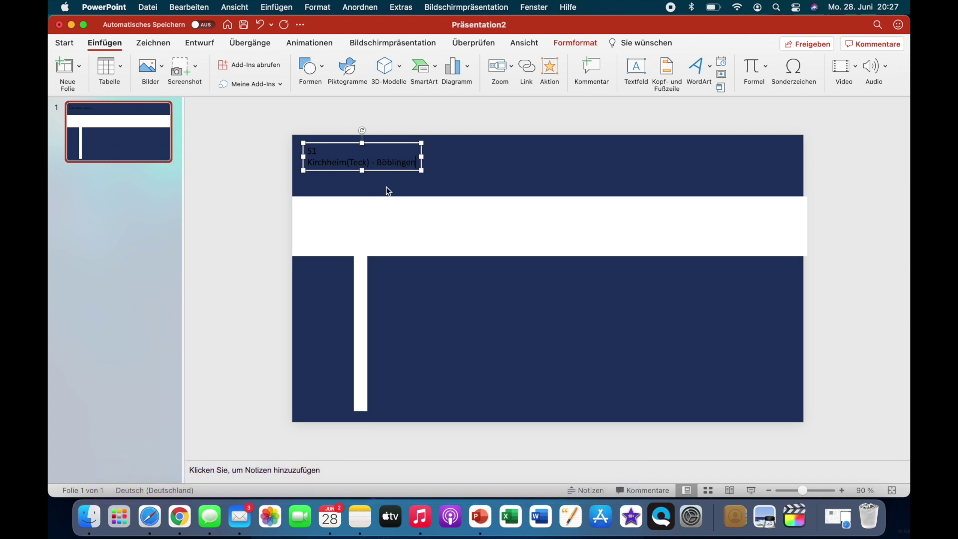
{"action": "triple_click", "coordinate": [369, 161]}
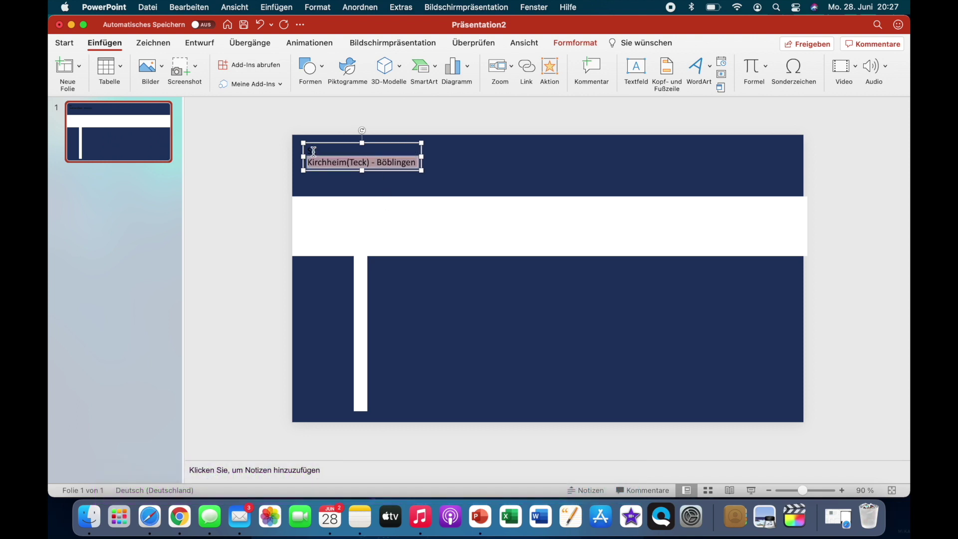
{"action": "left_click_drag", "start_coordinate": [310, 151], "coordinate": [400, 161]}
Step: Color the header text white and make the vertical route bar slightly narrower
{"action": "left_click", "coordinate": [64, 42]}
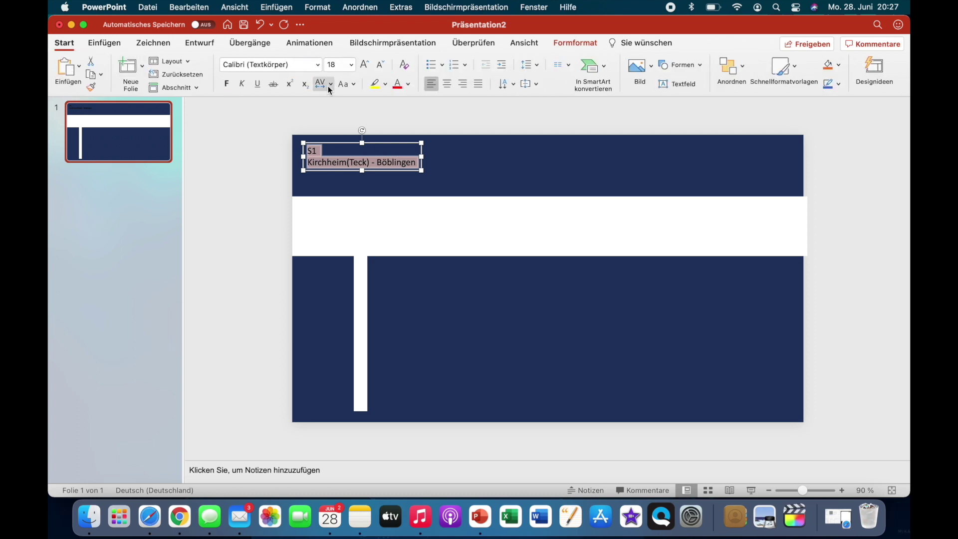
{"action": "left_click", "coordinate": [409, 85]}
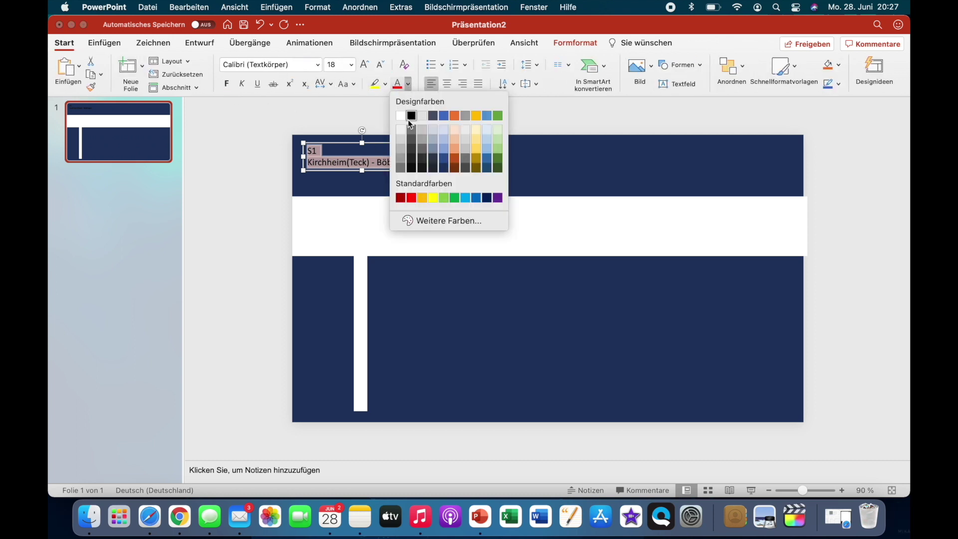
{"action": "left_click", "coordinate": [401, 116]}
{"action": "scroll", "coordinate": [241, 242], "scroll_direction": "up", "scroll_amount": 2}
{"action": "scroll", "coordinate": [241, 242], "scroll_direction": "up", "scroll_amount": 1}
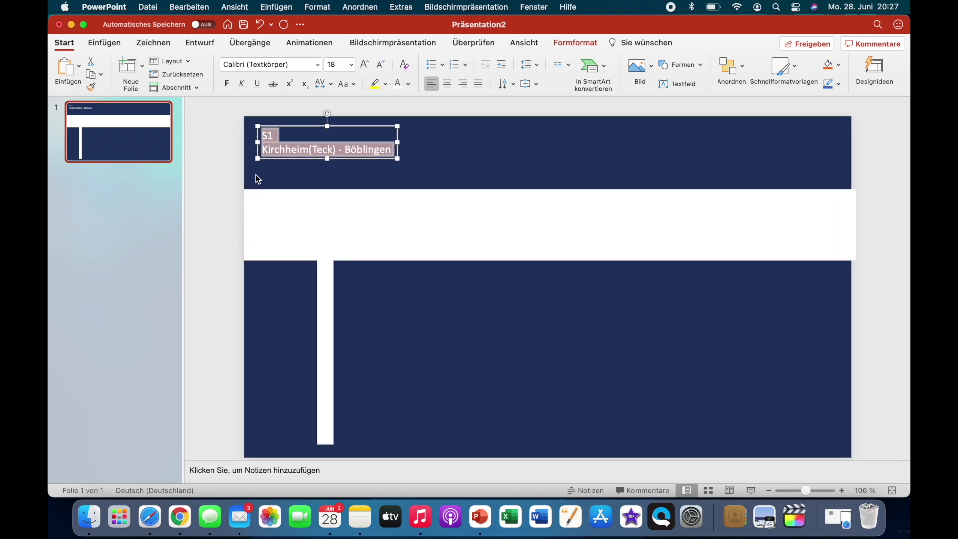
{"action": "left_click", "coordinate": [324, 368]}
{"action": "scroll", "coordinate": [324, 368], "scroll_direction": "down", "scroll_amount": 1}
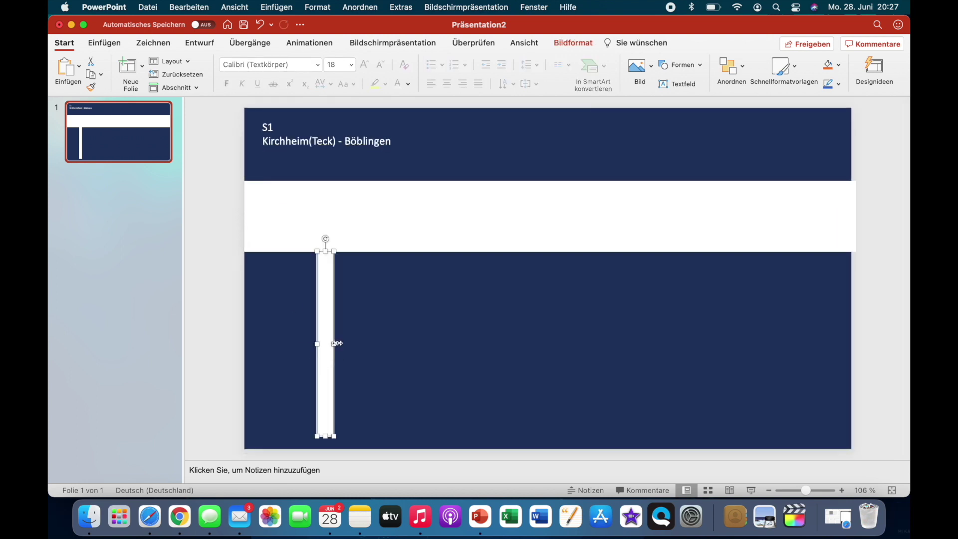
{"action": "left_click_drag", "start_coordinate": [332, 343], "coordinate": [329, 344]}
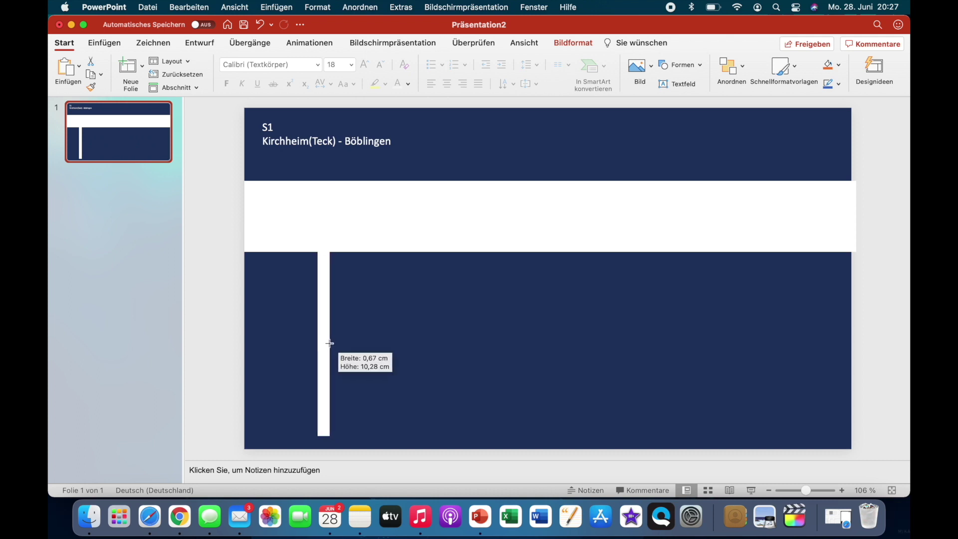
Step: Set the header text to 22 pt and move it into the slide's top-left corner
{"action": "left_click", "coordinate": [324, 141]}
{"action": "double_click", "coordinate": [311, 140]}
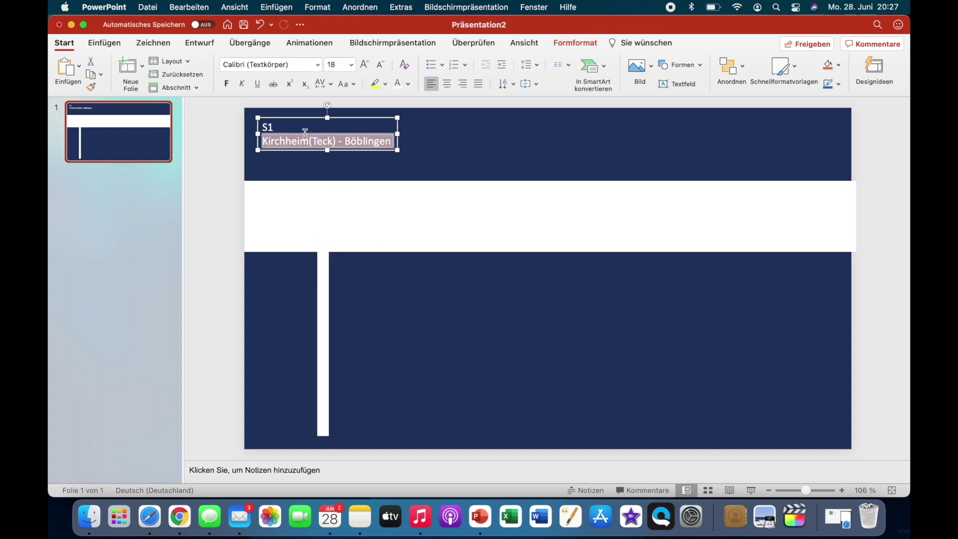
{"action": "left_click", "coordinate": [264, 127]}
{"action": "left_click_drag", "start_coordinate": [265, 126], "coordinate": [394, 142]}
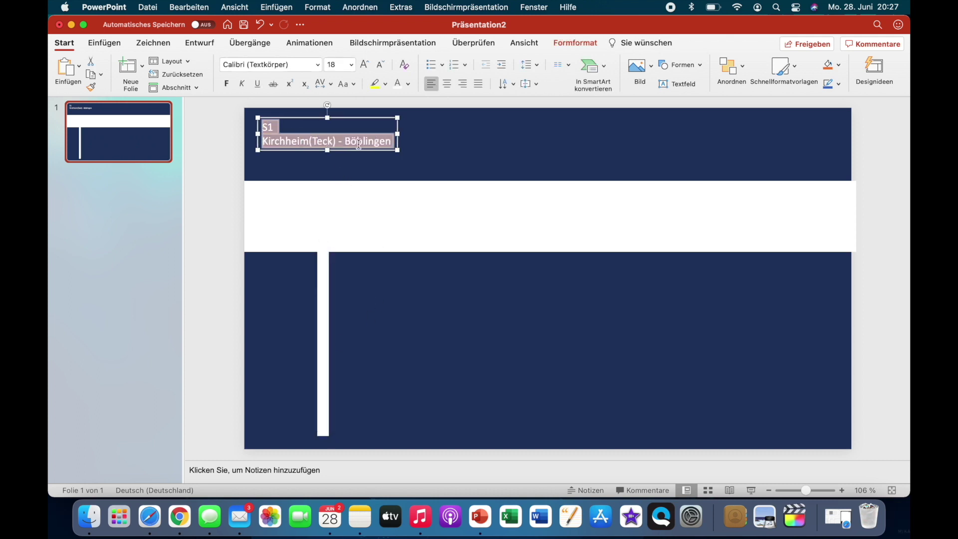
{"action": "left_click", "coordinate": [335, 64]}
{"action": "key", "text": "Return"}
{"action": "left_click_drag", "start_coordinate": [309, 117], "coordinate": [301, 111]}
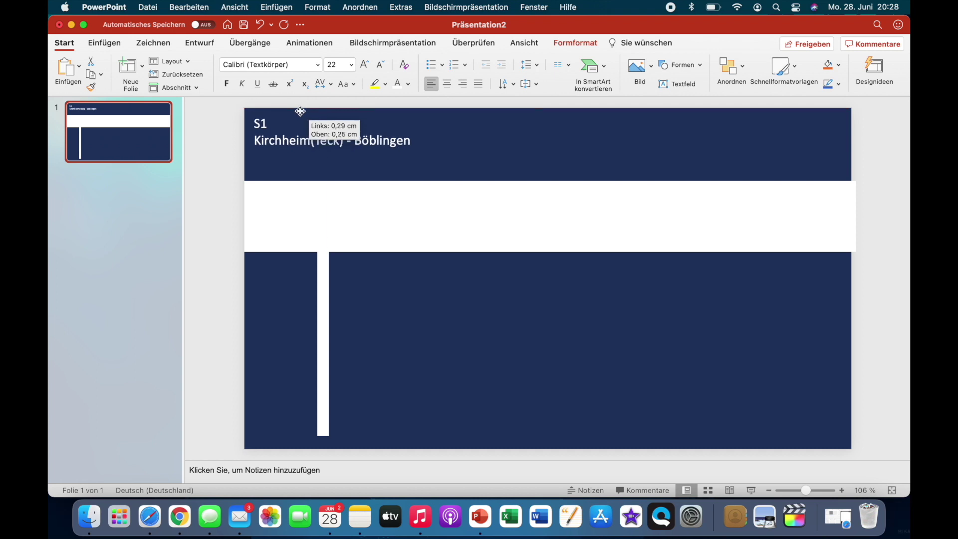
{"action": "left_click_drag", "start_coordinate": [300, 112], "coordinate": [301, 111]}
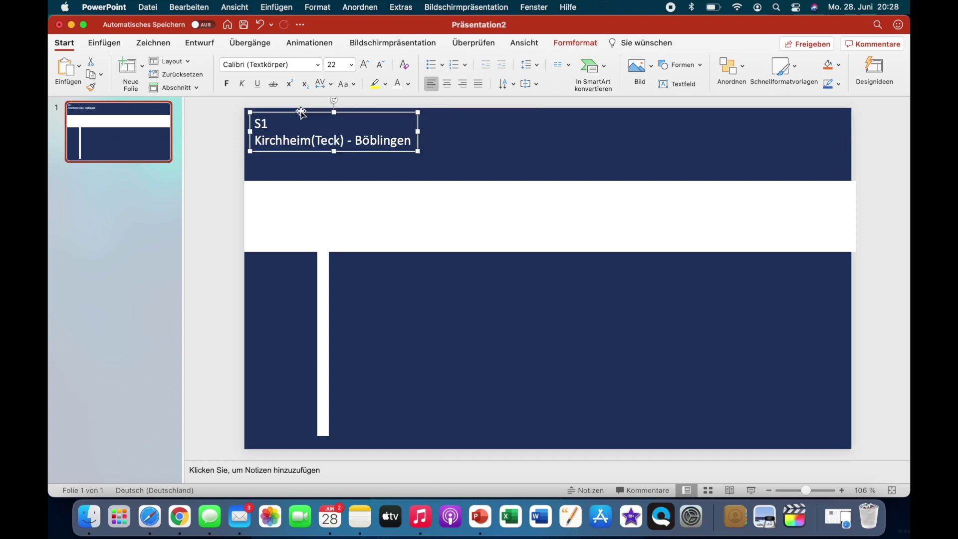
{"action": "left_click", "coordinate": [486, 155]}
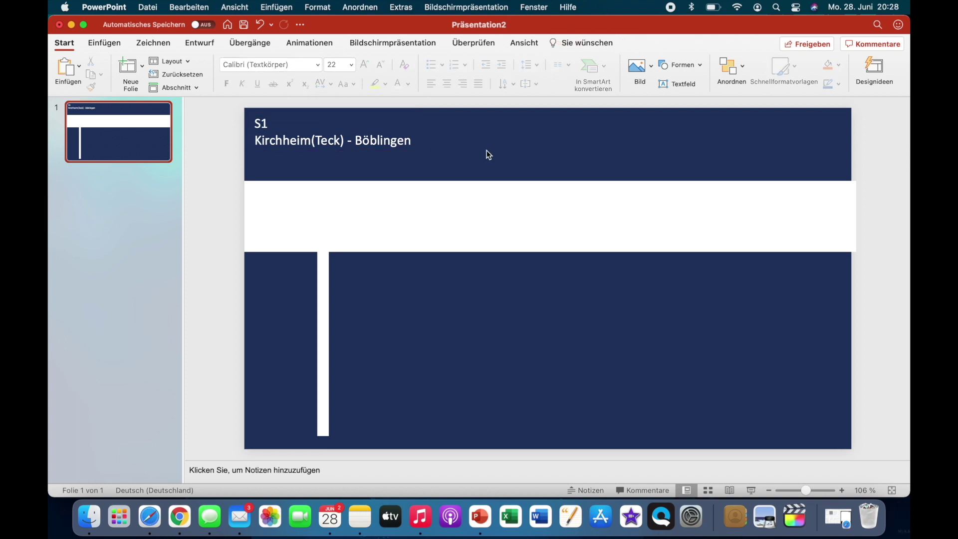
Step: Add a white 22 pt '13:09' text box at the slide's top-right corner
{"action": "left_click", "coordinate": [105, 44]}
{"action": "left_click", "coordinate": [755, 124]}
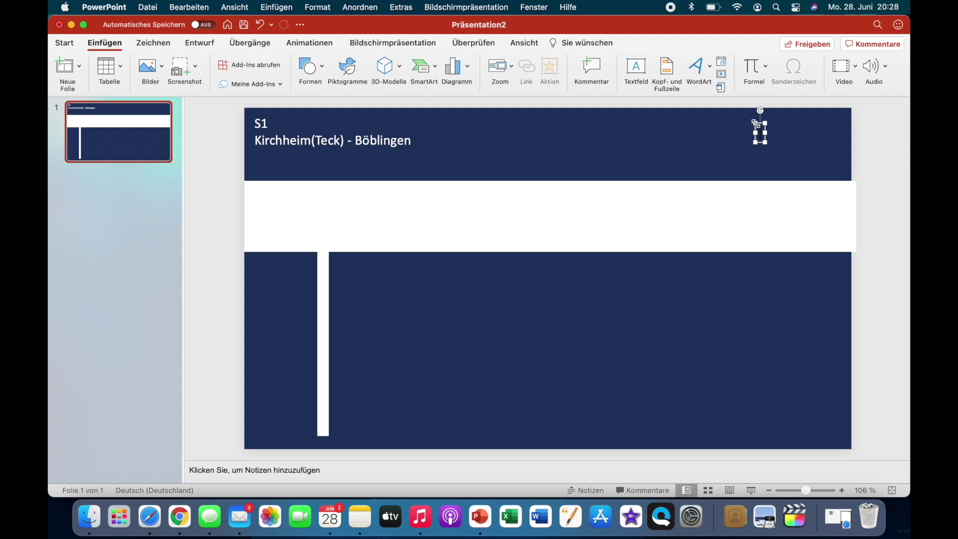
{"action": "type", "text": "13:0"}
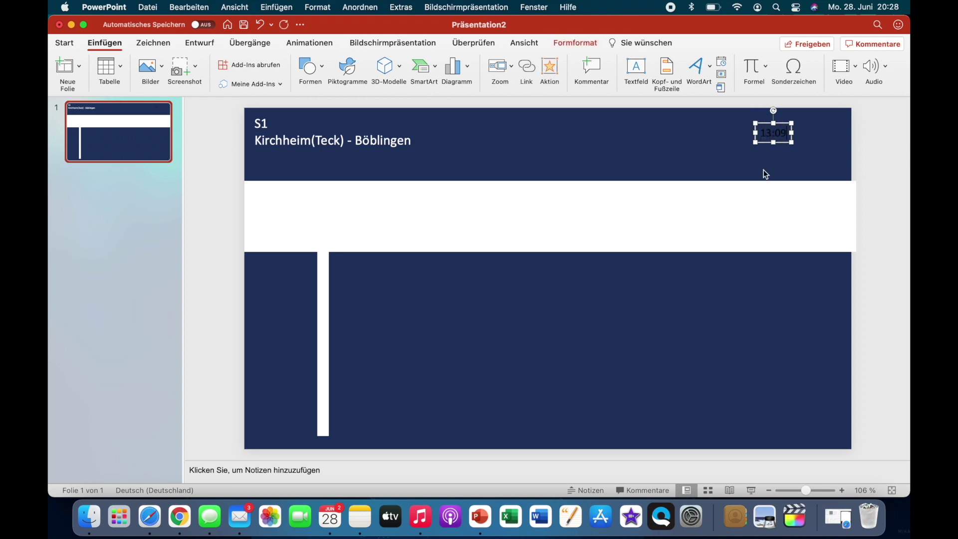
{"action": "type", "text": "9"}
{"action": "key", "text": "super+a"}
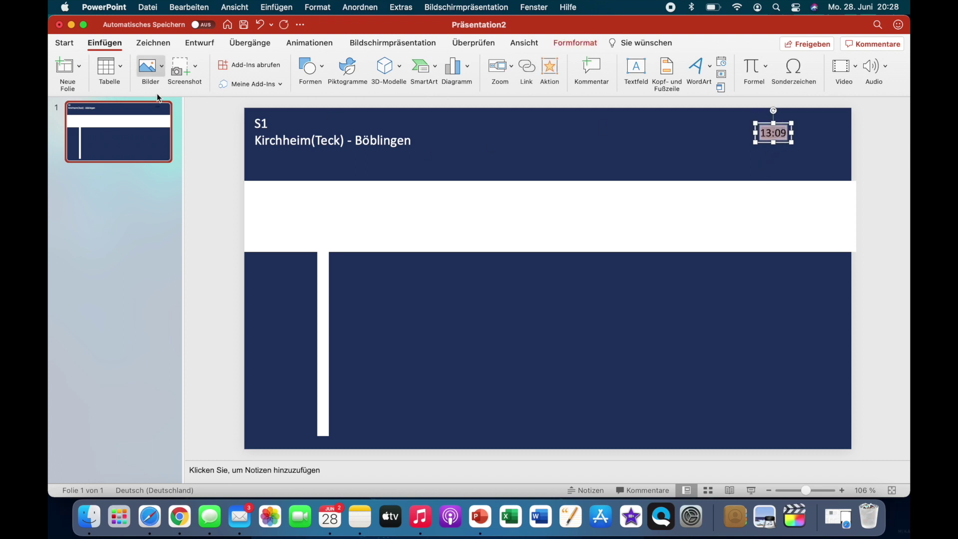
{"action": "left_click", "coordinate": [66, 43]}
{"action": "left_click", "coordinate": [337, 71]}
{"action": "key", "text": "Return"}
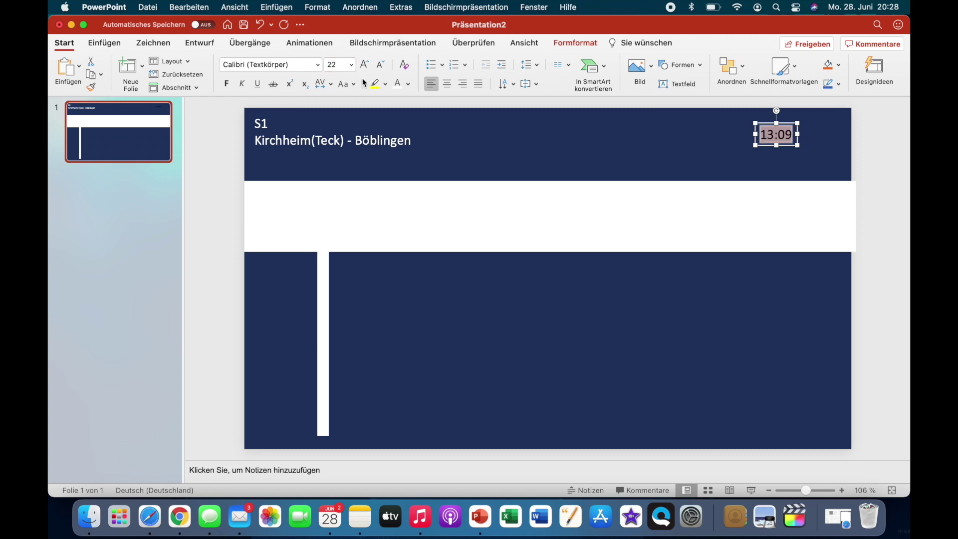
{"action": "left_click", "coordinate": [397, 84]}
{"action": "left_click_drag", "start_coordinate": [768, 124], "coordinate": [800, 111]}
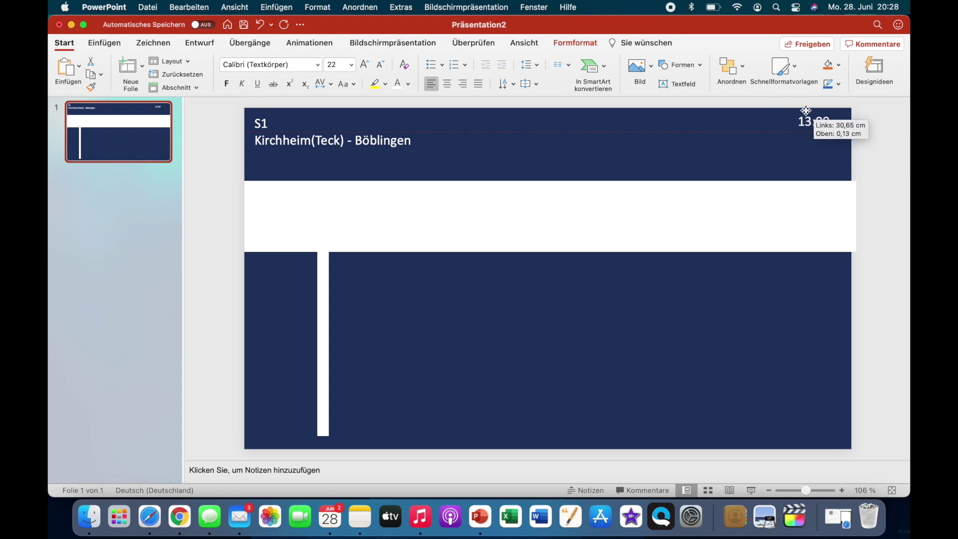
{"action": "left_click_drag", "start_coordinate": [800, 112], "coordinate": [817, 131]}
Step: Enlarge 13:09 to 30 pt and fine-tune its position in the corner
{"action": "double_click", "coordinate": [821, 125]}
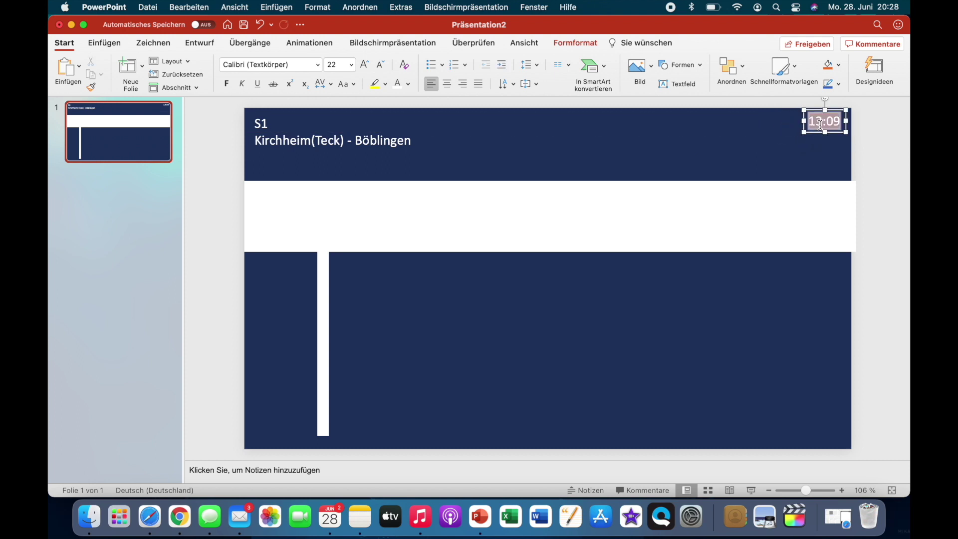
{"action": "left_click", "coordinate": [340, 68]}
{"action": "type", "text": "30"}
{"action": "key", "text": "Return"}
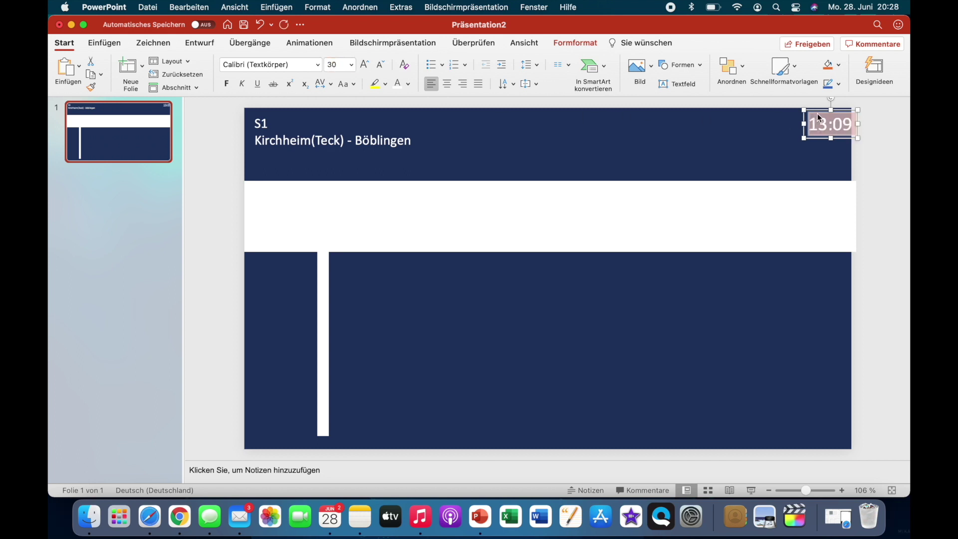
{"action": "left_click_drag", "start_coordinate": [818, 113], "coordinate": [807, 116]}
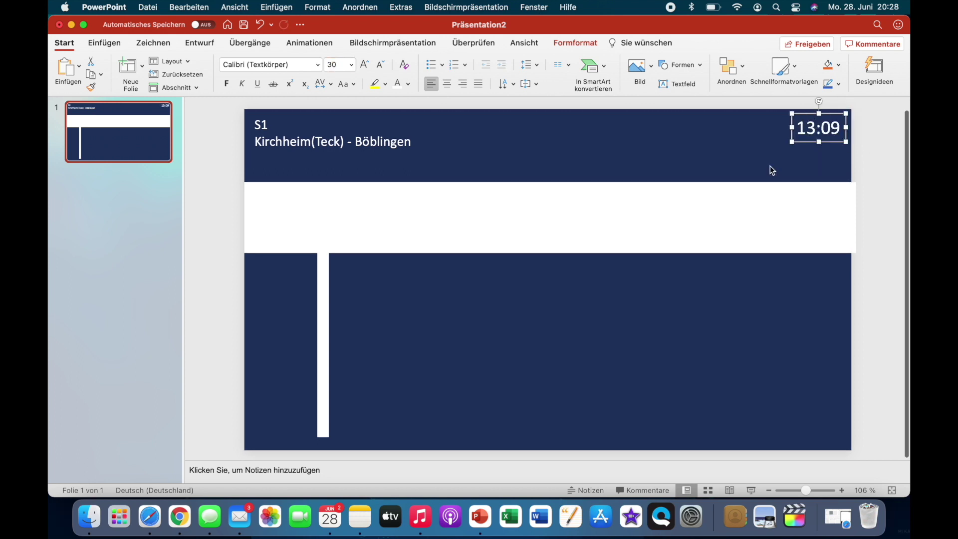
{"action": "double_click", "coordinate": [812, 127]}
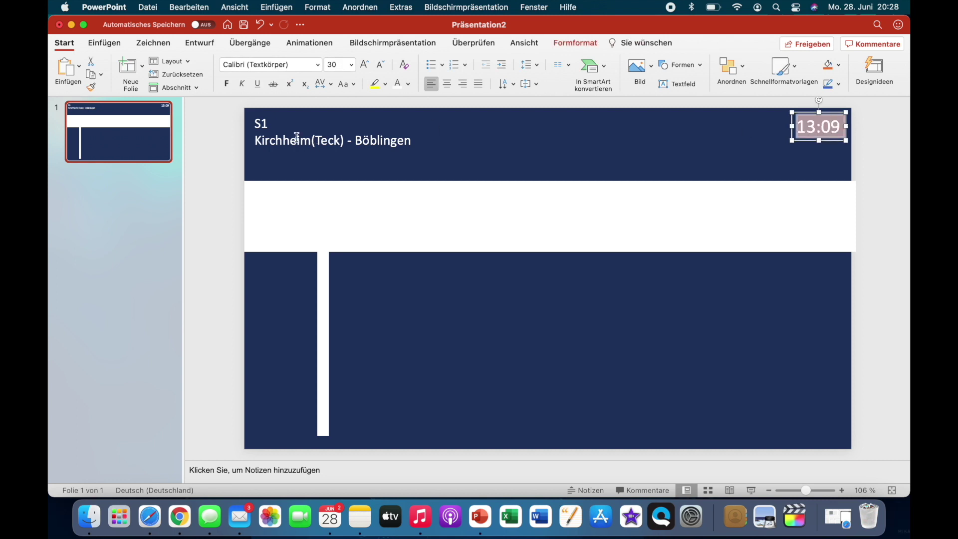
{"action": "left_click", "coordinate": [455, 142]}
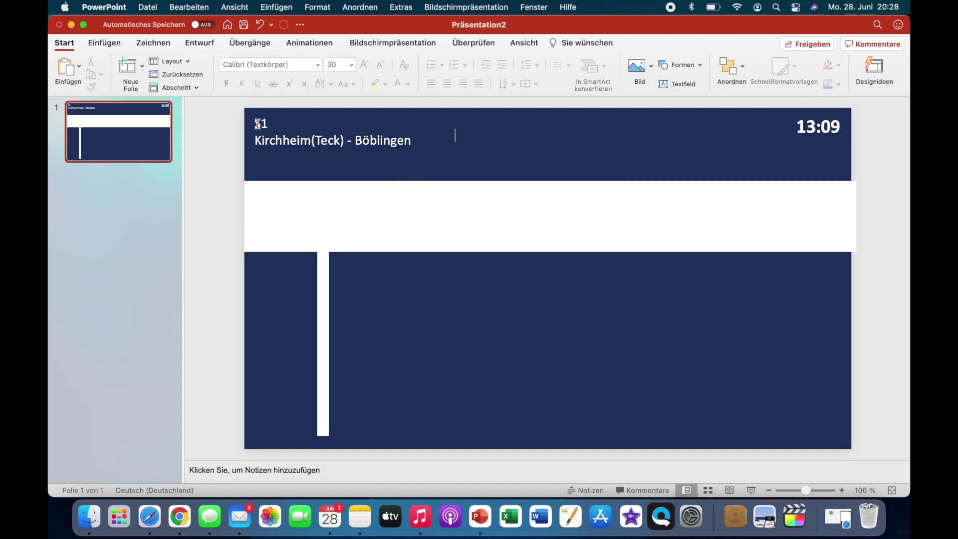
Step: Add a text box reading '13:10' in the white band
{"action": "left_click", "coordinate": [105, 42]}
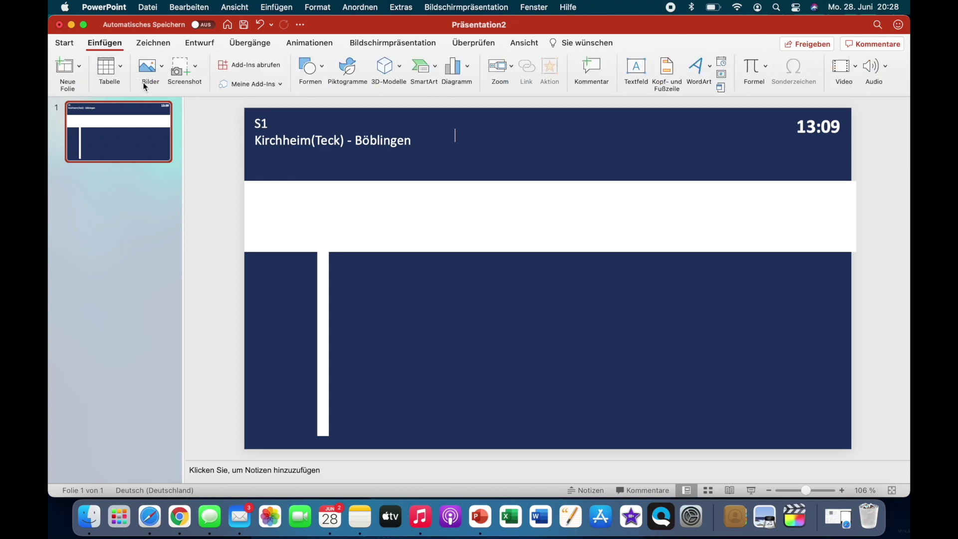
{"action": "left_click", "coordinate": [632, 75]}
{"action": "left_click", "coordinate": [264, 218]}
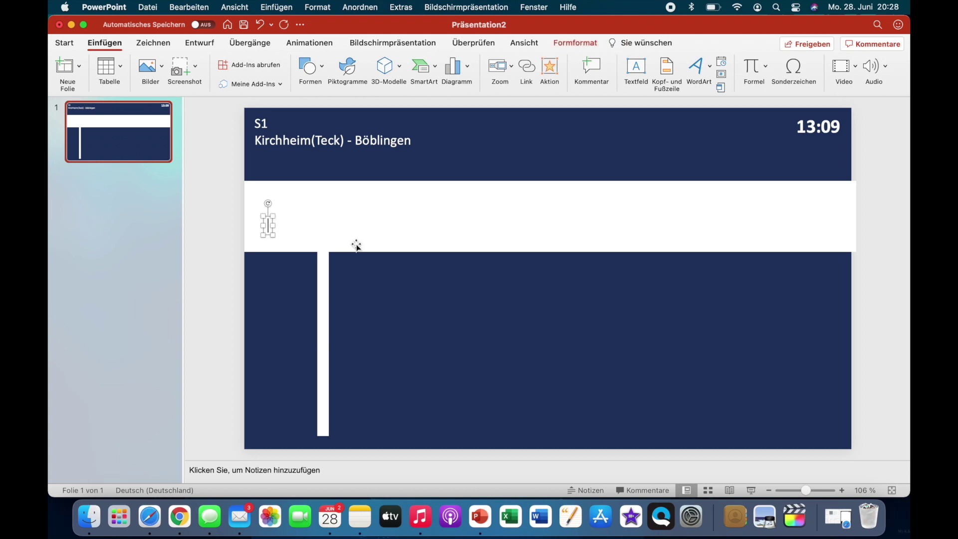
{"action": "type", "text": "13:10"}
{"action": "double_click", "coordinate": [282, 224]}
Step: Make 13:10 bold, dark navy and 32 pt, and move it to the band's left end
{"action": "left_click", "coordinate": [64, 44]}
{"action": "left_click", "coordinate": [226, 83]}
{"action": "left_click", "coordinate": [408, 84]}
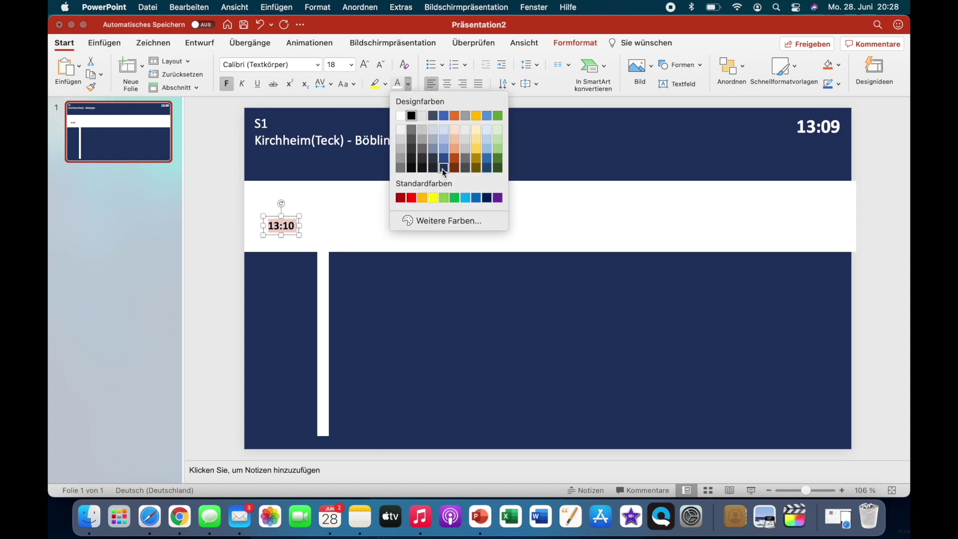
{"action": "left_click", "coordinate": [444, 168]}
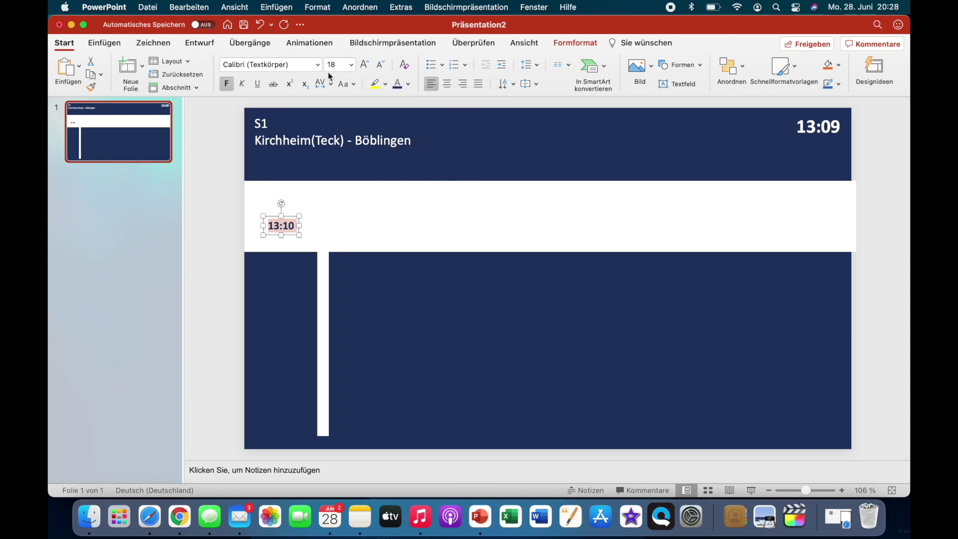
{"action": "type", "text": "32"}
{"action": "key", "text": "Return"}
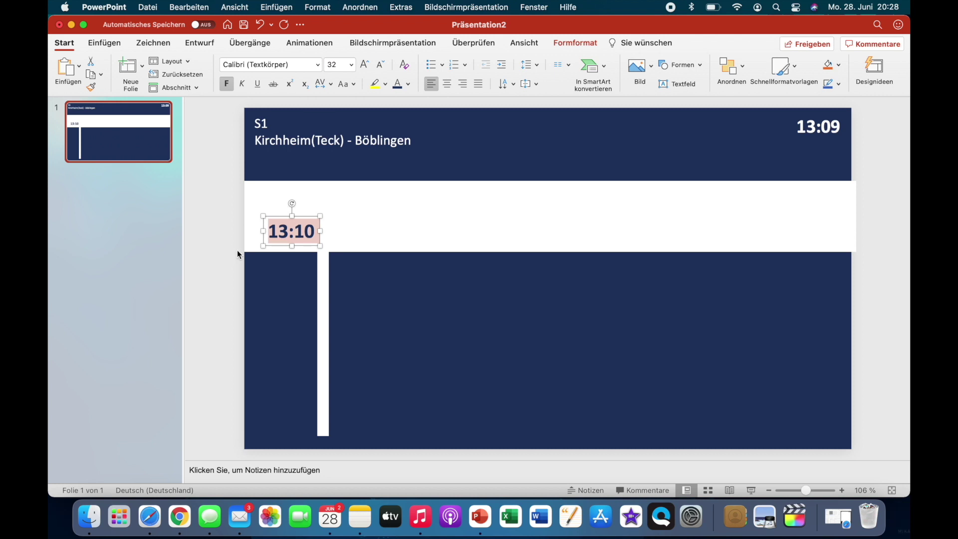
{"action": "left_click_drag", "start_coordinate": [278, 221], "coordinate": [268, 205]}
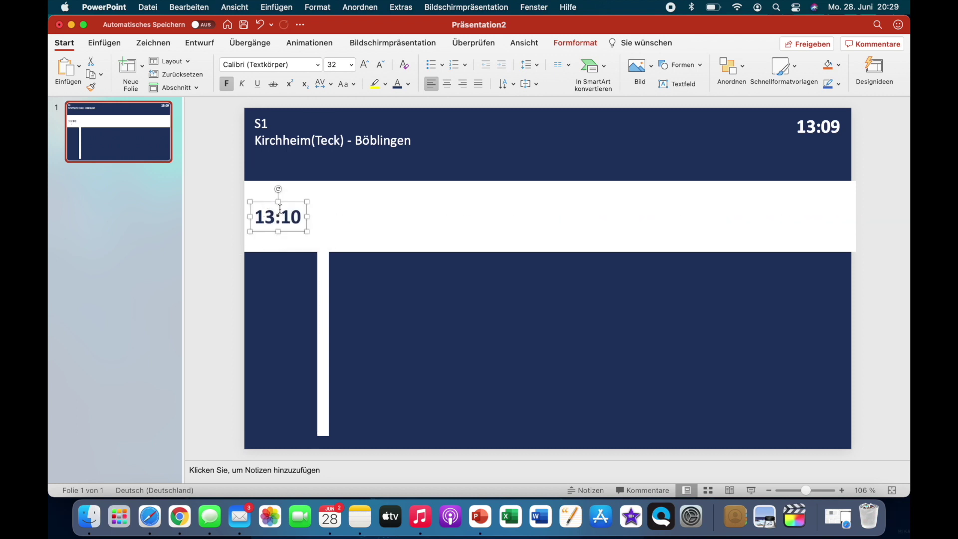
Step: Start another text box in the white band for the station name
{"action": "left_click", "coordinate": [353, 223]}
{"action": "left_click", "coordinate": [107, 44]}
{"action": "left_click", "coordinate": [630, 71]}
Step: Type 'Kirchheim(Teck)-Ötlingen', make it bold 32 pt, and place it beside 13:10
{"action": "type", "text": "Kirchheim(Teck"}
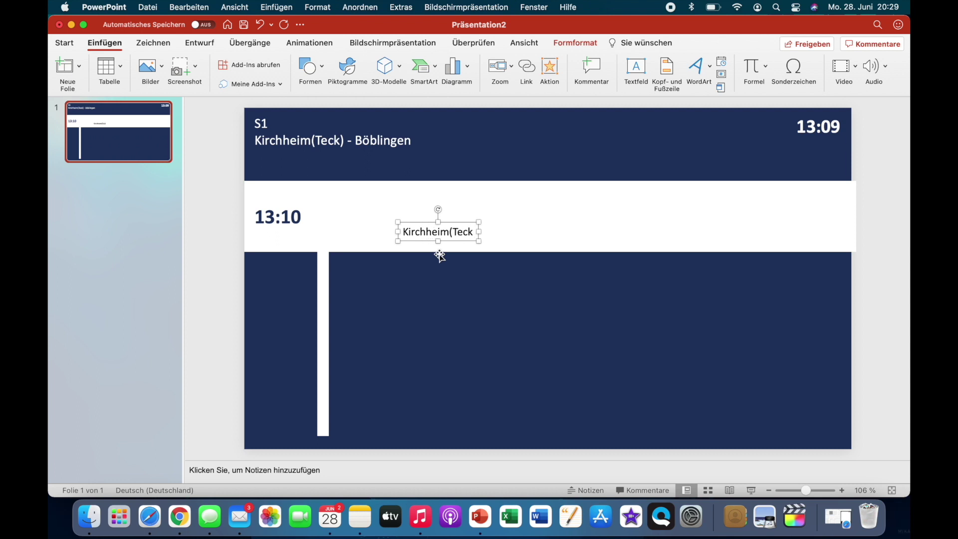
{"action": "type", "text": ")-Ötlinegn"}
{"action": "key", "text": "BackSpace"}
{"action": "key", "text": "BackSpace"}
{"action": "key", "text": "BackSpace"}
{"action": "type", "text": "ng"}
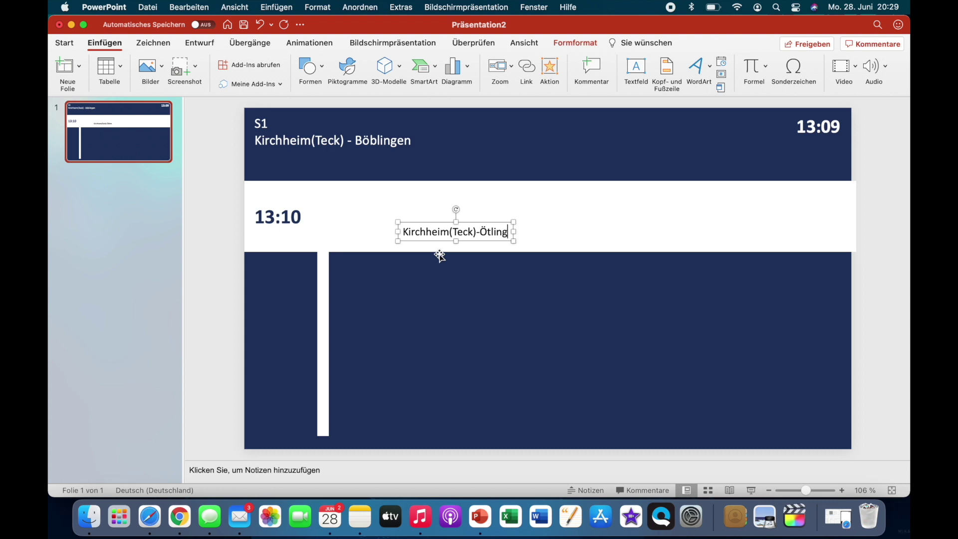
{"action": "type", "text": "en"}
{"action": "triple_click", "coordinate": [456, 233]}
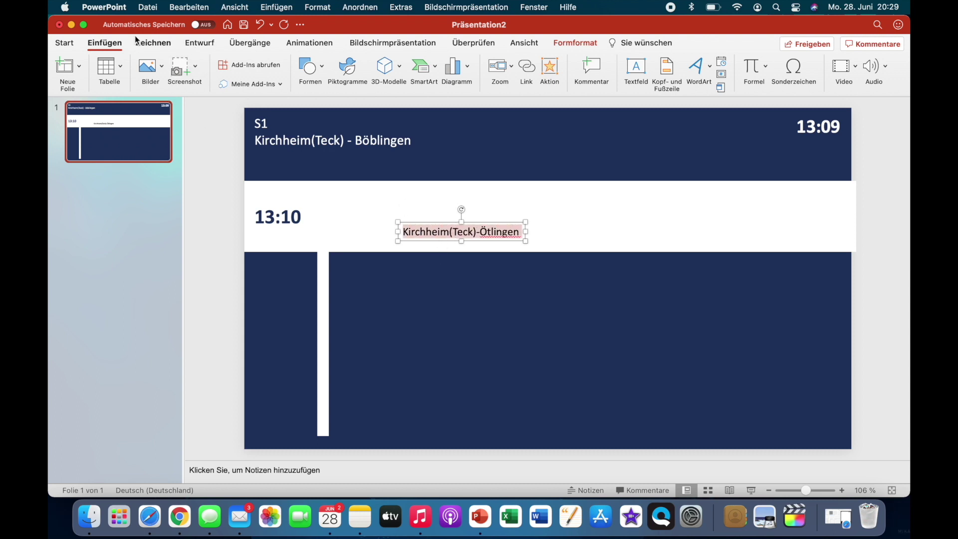
{"action": "left_click", "coordinate": [64, 43]}
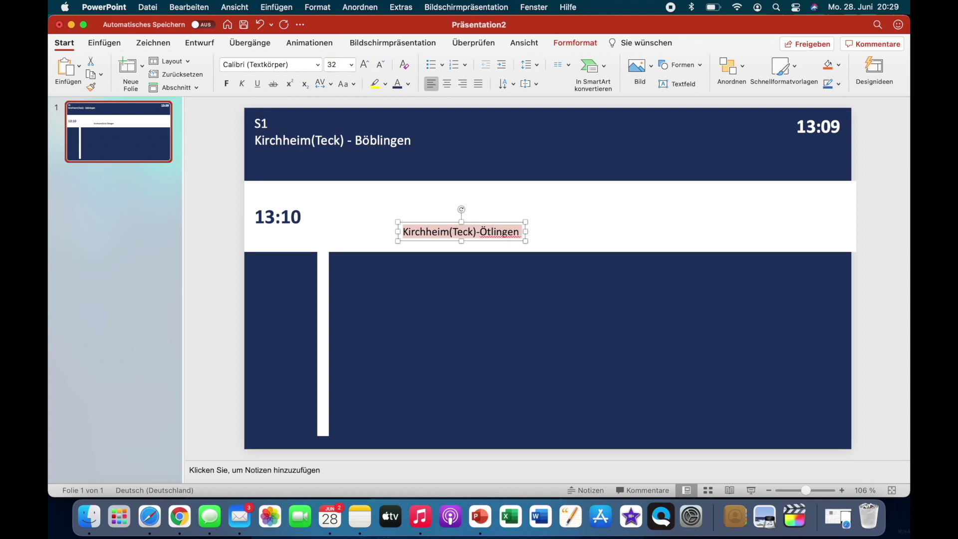
{"action": "key", "text": "Return"}
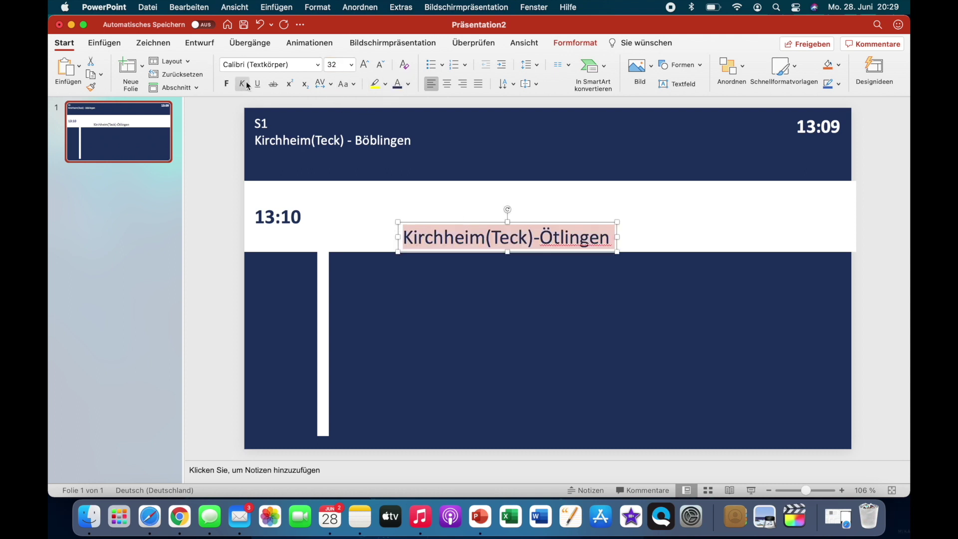
{"action": "left_click", "coordinate": [227, 84]}
{"action": "left_click_drag", "start_coordinate": [442, 225], "coordinate": [397, 200]}
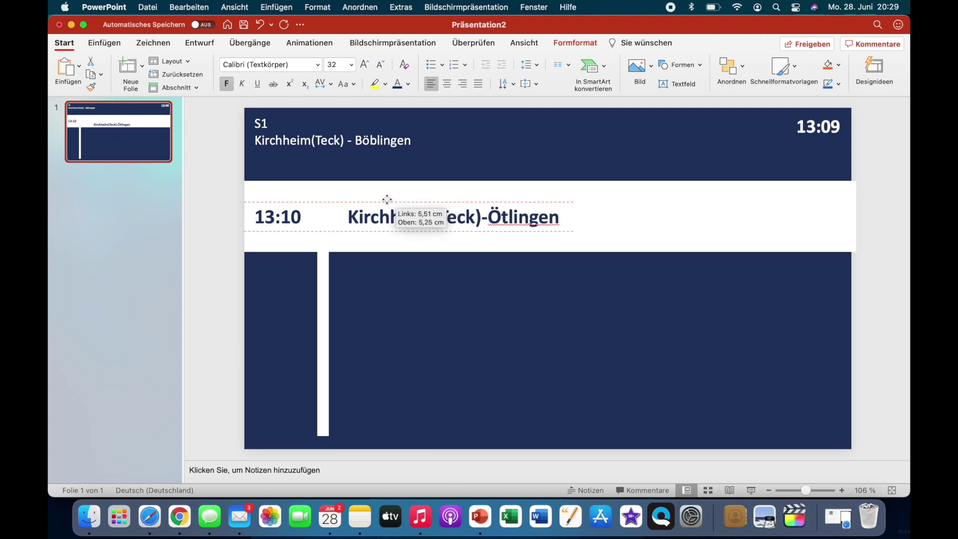
{"action": "left_click_drag", "start_coordinate": [397, 201], "coordinate": [379, 201]}
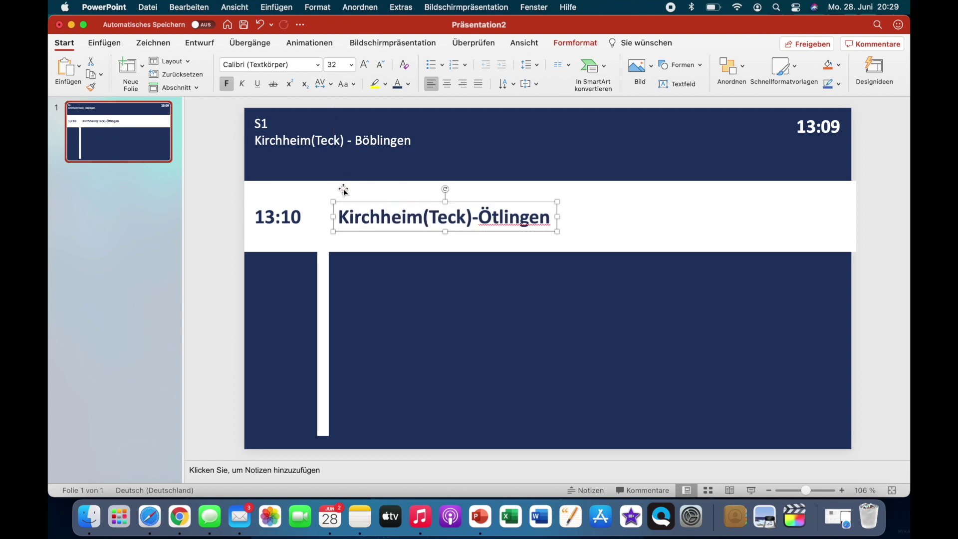
Step: Add a text box reading 'Nächster Halt:' above the station name
{"action": "left_click", "coordinate": [105, 43]}
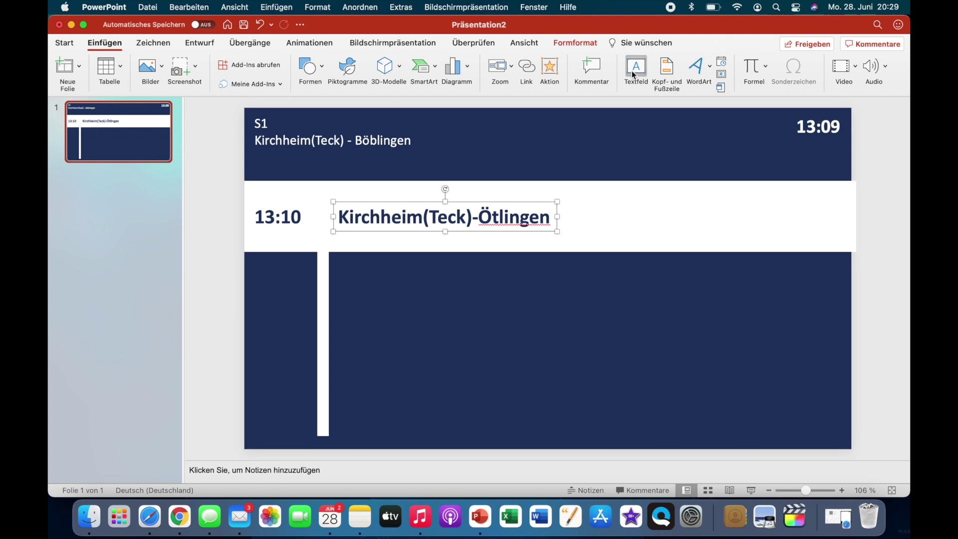
{"action": "left_click", "coordinate": [344, 197]}
{"action": "type", "text": "Nächster Halt:"}
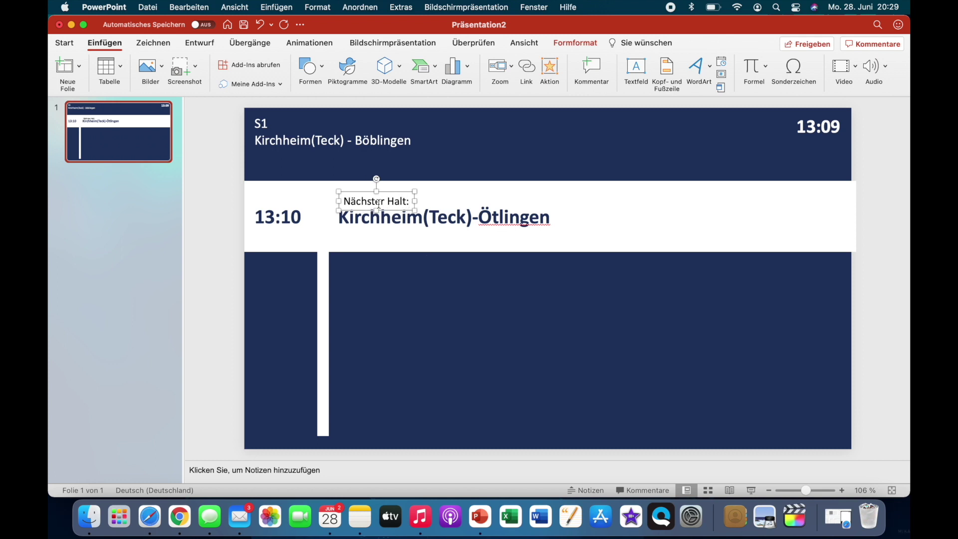
Step: Set 'Nächster Halt:' to 24 pt and align it just above the station name
{"action": "double_click", "coordinate": [377, 202]}
{"action": "left_click_drag", "start_coordinate": [377, 202], "coordinate": [412, 201]}
{"action": "left_click", "coordinate": [64, 43]}
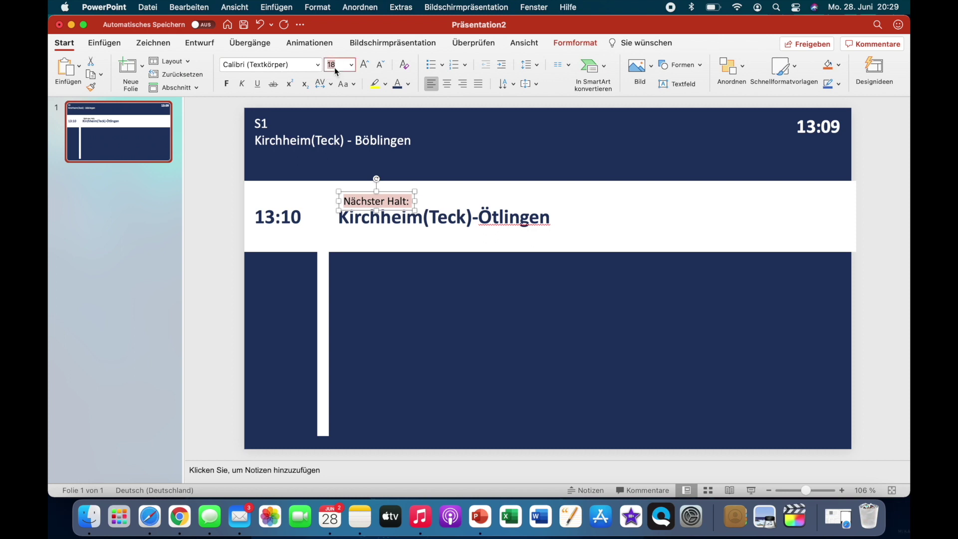
{"action": "type", "text": "4"}
{"action": "key", "text": "Return"}
{"action": "left_click_drag", "start_coordinate": [375, 194], "coordinate": [366, 182]}
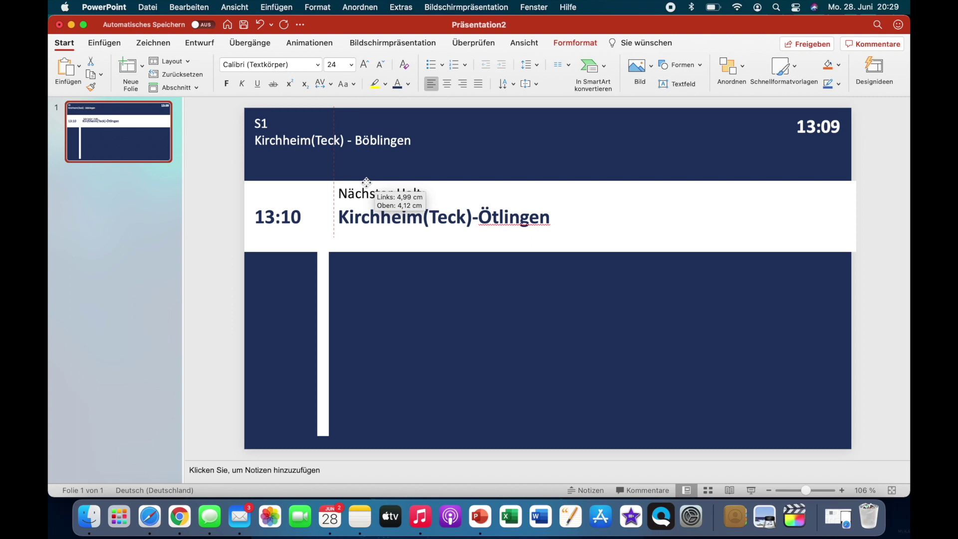
{"action": "left_click_drag", "start_coordinate": [366, 182], "coordinate": [367, 182]}
{"action": "triple_click", "coordinate": [398, 193]}
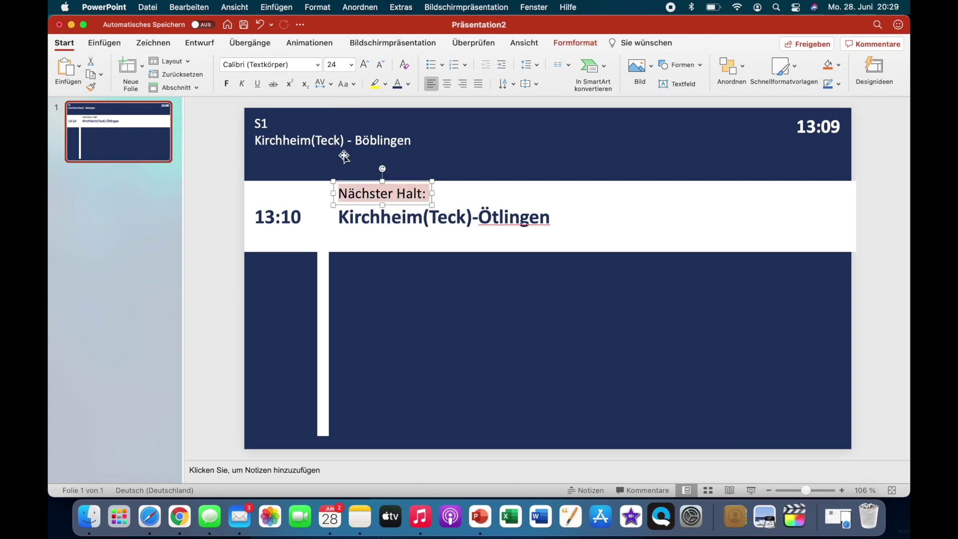
{"action": "left_click", "coordinate": [382, 233]}
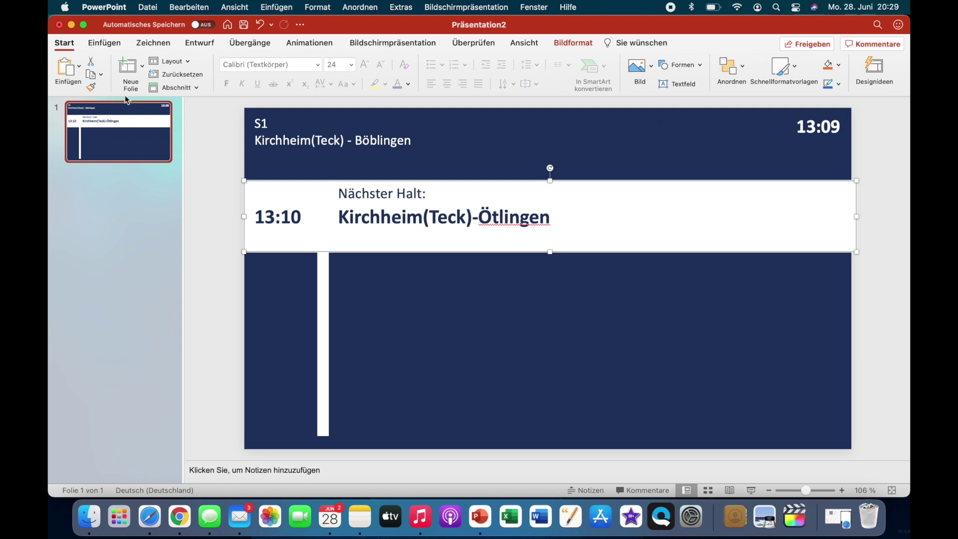
Step: Add a text box reading 'Ausstieg in Fahrtrichtung rechts' below the station name
{"action": "left_click", "coordinate": [104, 43]}
{"action": "left_click", "coordinate": [635, 82]}
{"action": "left_click", "coordinate": [351, 240]}
{"action": "type", "text": "Ausstieg in Fahrtrichtung rechts"}
Step: Set 'Ausstieg in Fahrtrichtung rechts' to 24 pt and tuck it directly under the station name
{"action": "left_click", "coordinate": [398, 240]}
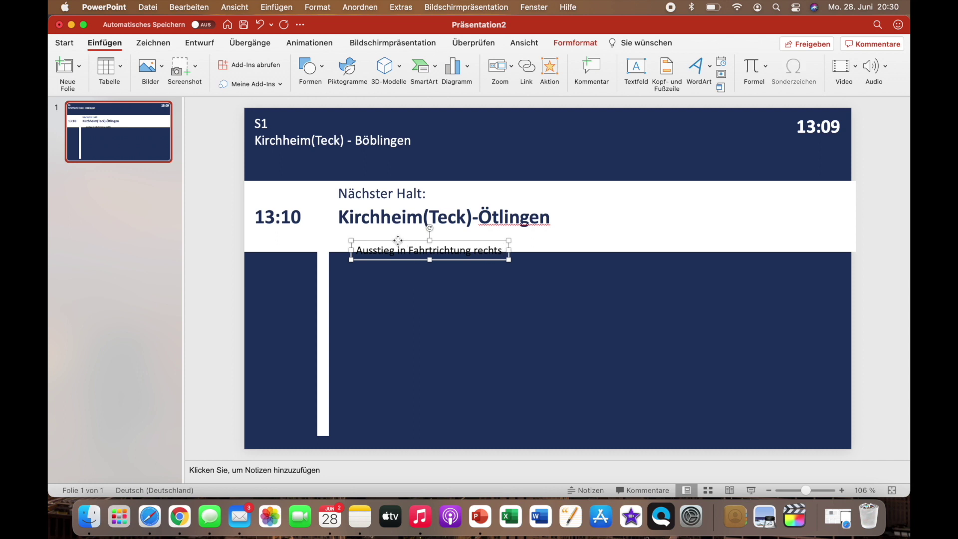
{"action": "left_click_drag", "start_coordinate": [398, 240], "coordinate": [381, 229]}
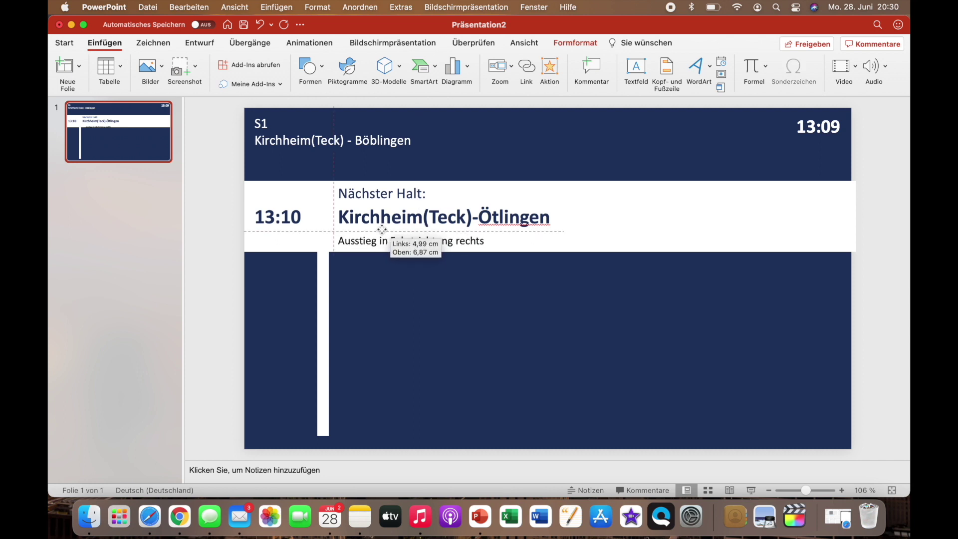
{"action": "triple_click", "coordinate": [382, 240]}
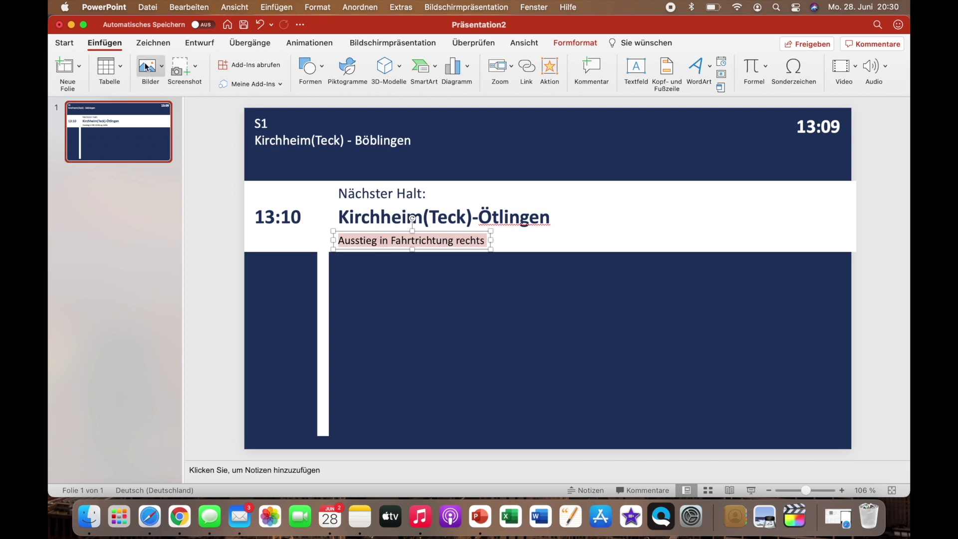
{"action": "left_click", "coordinate": [64, 43]}
{"action": "left_click", "coordinate": [377, 193]}
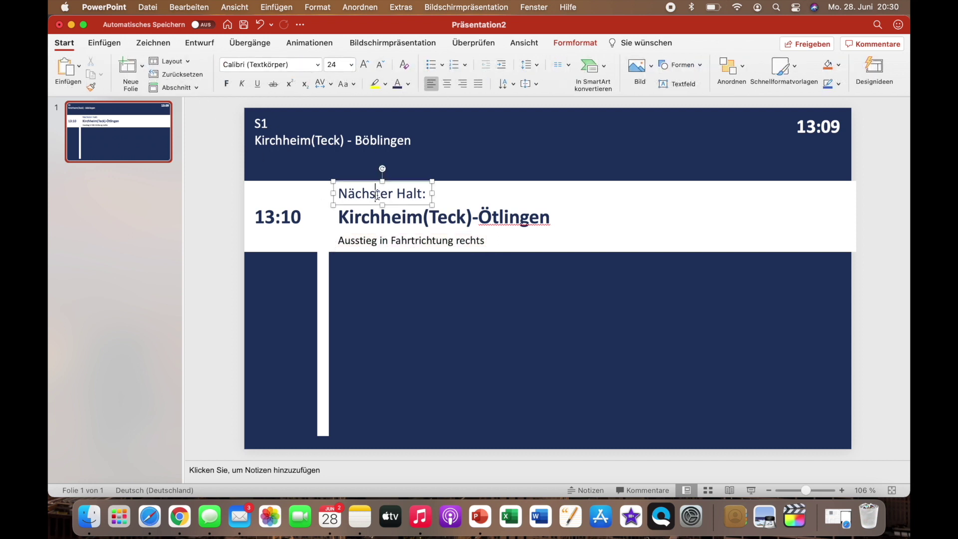
{"action": "triple_click", "coordinate": [383, 240]}
{"action": "left_click", "coordinate": [338, 65]}
{"action": "key", "text": "Return"}
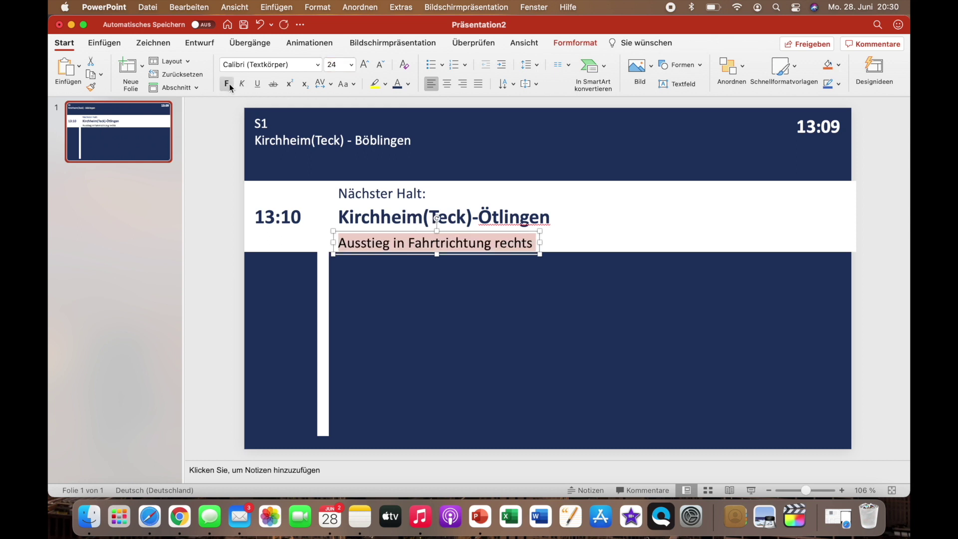
{"action": "left_click", "coordinate": [381, 232]}
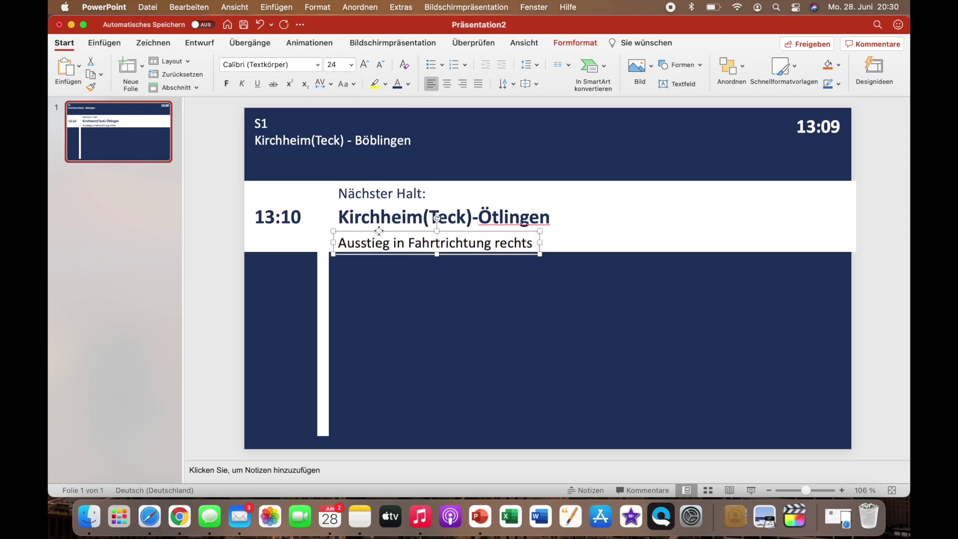
{"action": "left_click_drag", "start_coordinate": [379, 231], "coordinate": [379, 229]}
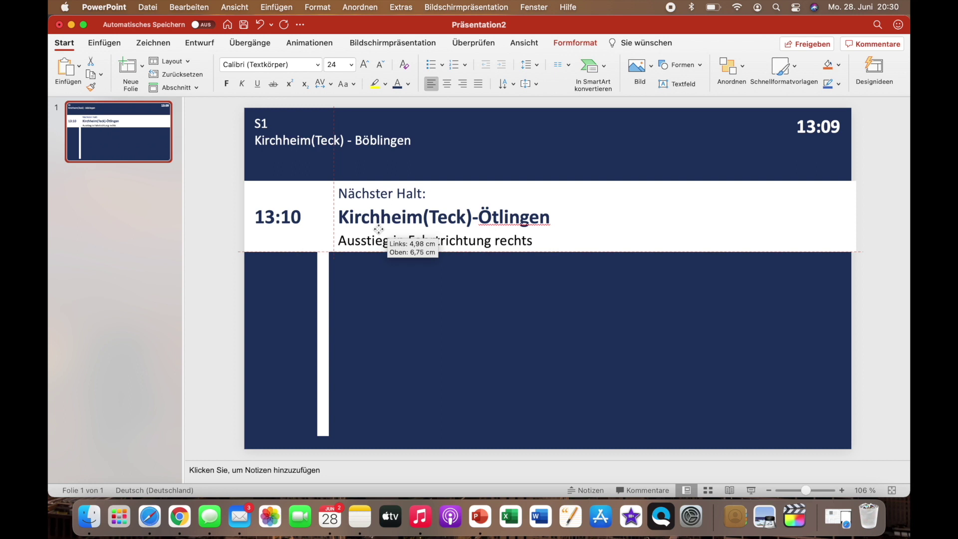
{"action": "left_click_drag", "start_coordinate": [379, 229], "coordinate": [379, 228]}
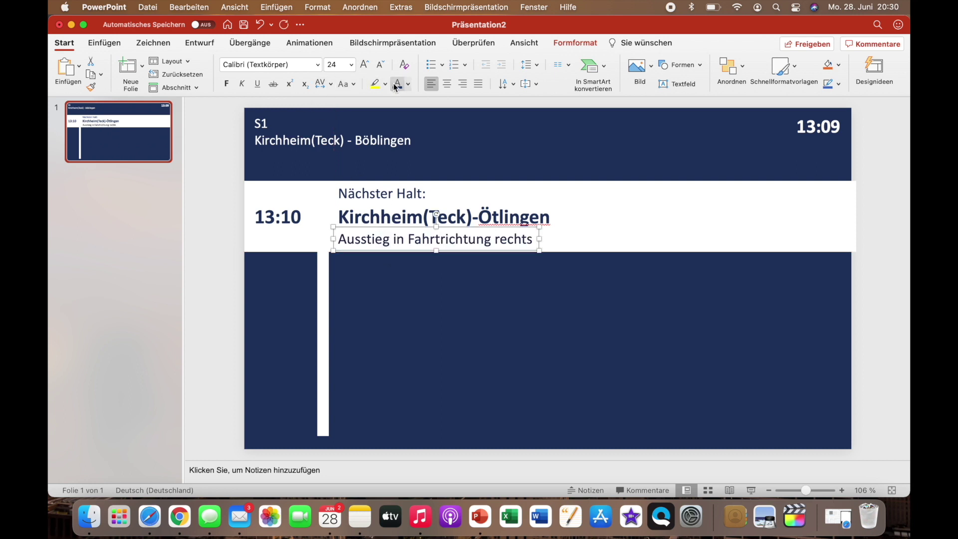
{"action": "triple_click", "coordinate": [388, 239]}
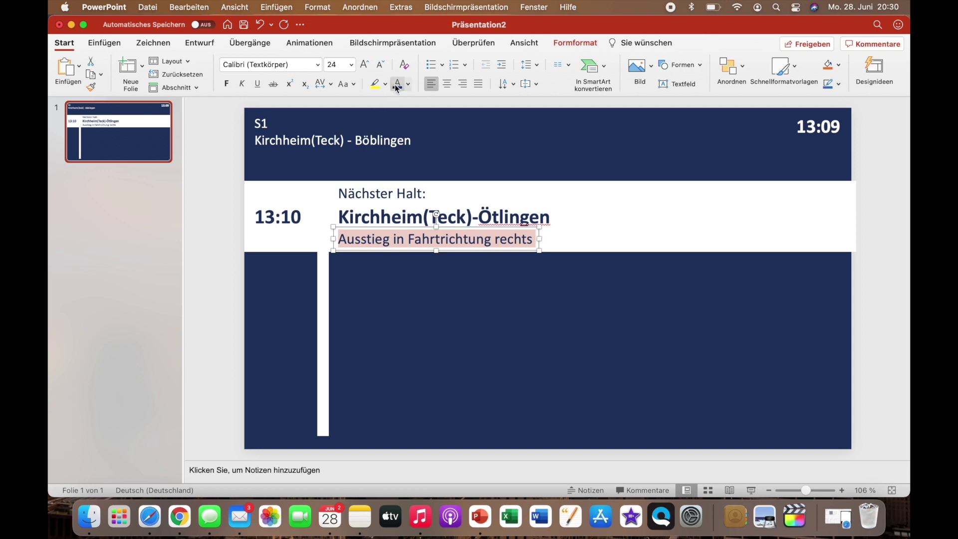
{"action": "left_click", "coordinate": [325, 190]}
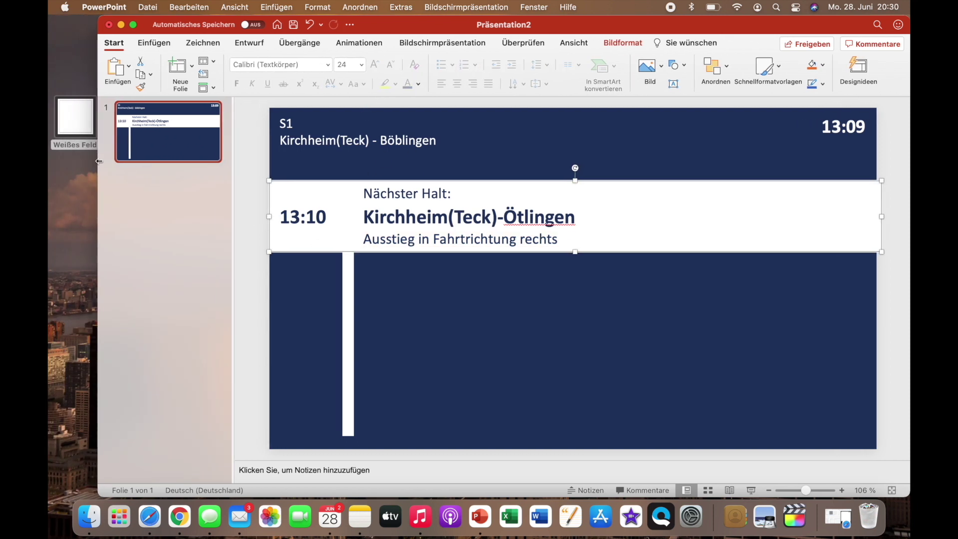
Step: Insert two Weißes Feld squares, shrink them to about 1.46 cm, and centre them on the route line
{"action": "left_click_drag", "start_coordinate": [50, 158], "coordinate": [116, 158]}
{"action": "left_click_drag", "start_coordinate": [79, 129], "coordinate": [399, 305]}
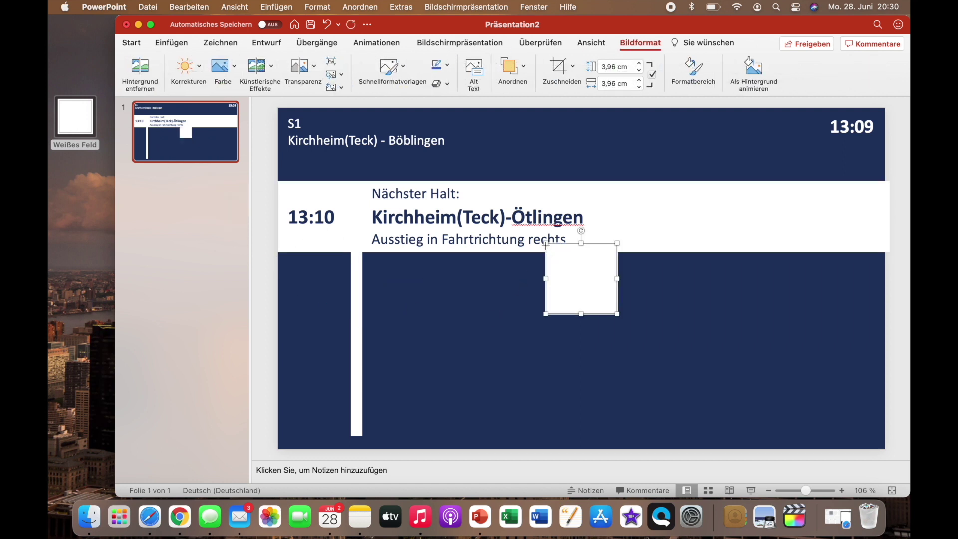
{"action": "left_click_drag", "start_coordinate": [546, 243], "coordinate": [583, 280]}
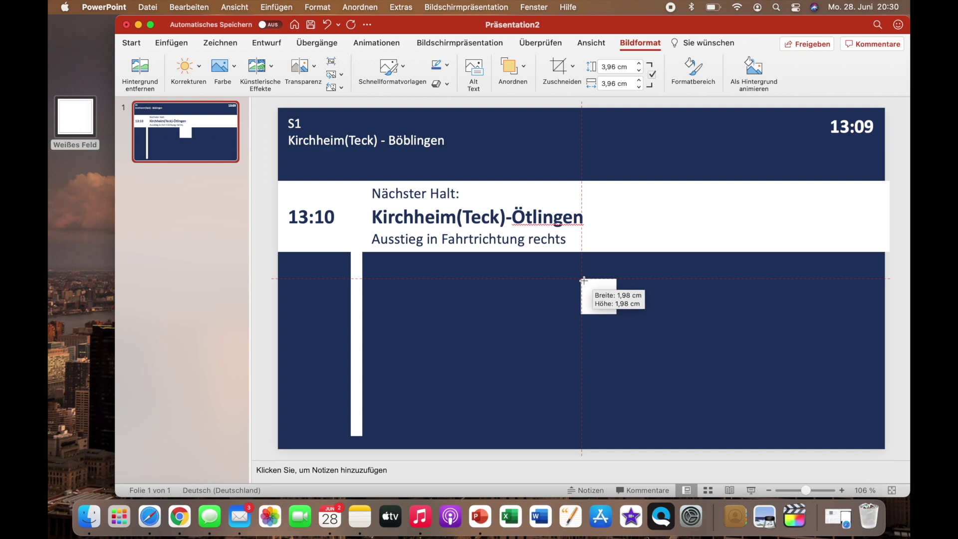
{"action": "mouse_move", "coordinate": [583, 280]}
{"action": "left_mouse_down"}
{"action": "mouse_move", "coordinate": [597, 292]}
{"action": "mouse_move", "coordinate": [395, 283]}
{"action": "mouse_move", "coordinate": [357, 271]}
{"action": "left_mouse_up"}
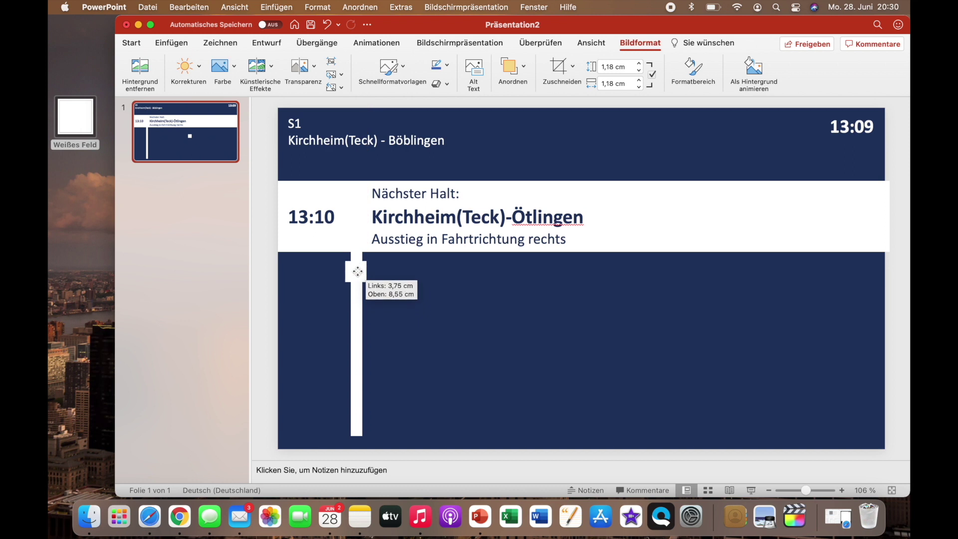
{"action": "mouse_move", "coordinate": [357, 271]}
{"action": "left_mouse_down"}
{"action": "mouse_move", "coordinate": [371, 294]}
{"action": "mouse_move", "coordinate": [356, 282]}
{"action": "left_mouse_up"}
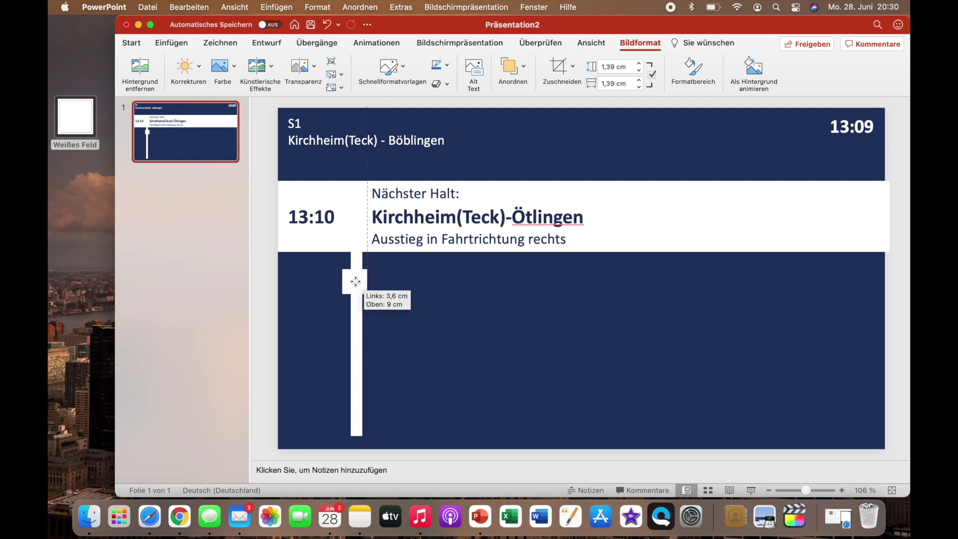
{"action": "left_click_drag", "start_coordinate": [356, 282], "coordinate": [358, 281]}
{"action": "left_click", "coordinate": [202, 240]}
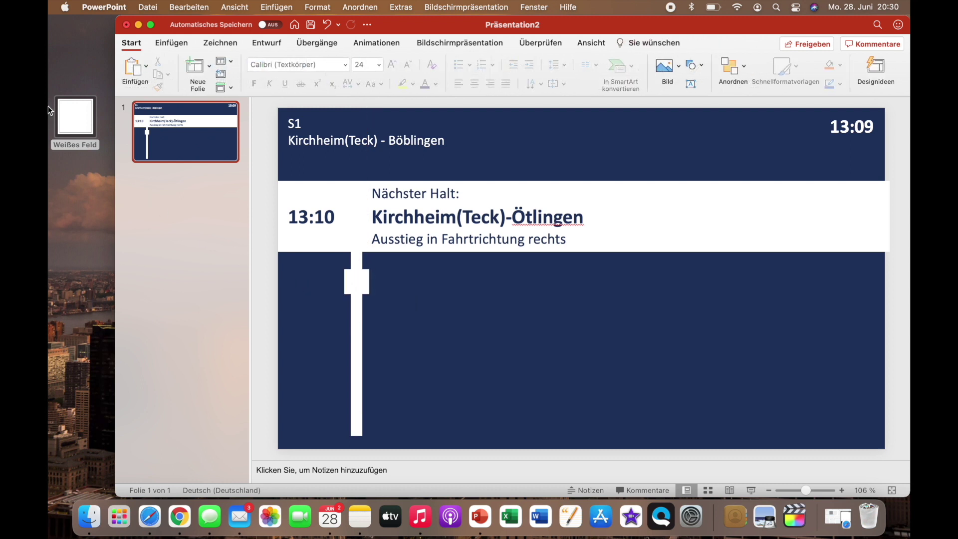
{"action": "left_click_drag", "start_coordinate": [77, 118], "coordinate": [349, 324]}
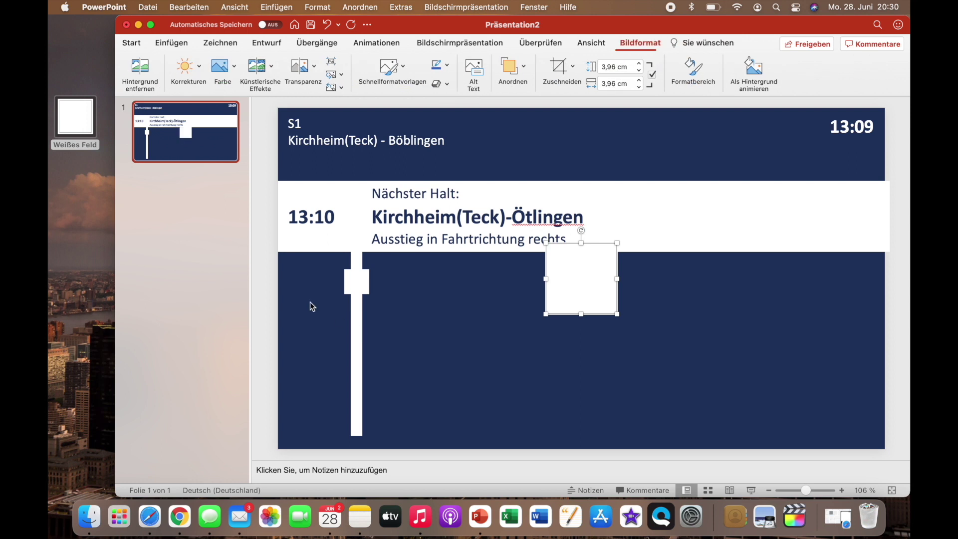
{"action": "left_click_drag", "start_coordinate": [545, 243], "coordinate": [587, 286]}
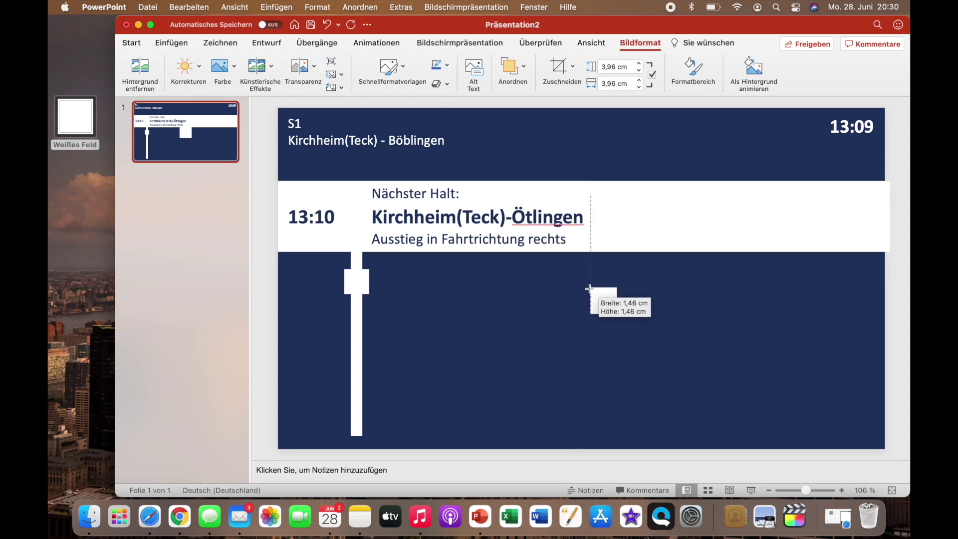
{"action": "mouse_move", "coordinate": [601, 300]}
{"action": "left_mouse_down"}
{"action": "mouse_move", "coordinate": [423, 311]}
{"action": "mouse_move", "coordinate": [355, 328]}
{"action": "left_mouse_up"}
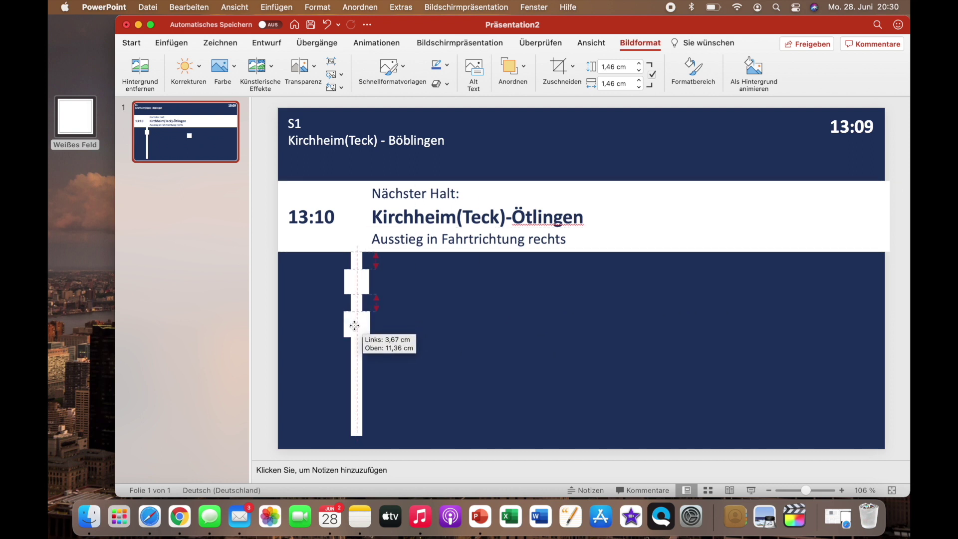
{"action": "left_click_drag", "start_coordinate": [355, 327], "coordinate": [355, 323]}
{"action": "left_click", "coordinate": [317, 328]}
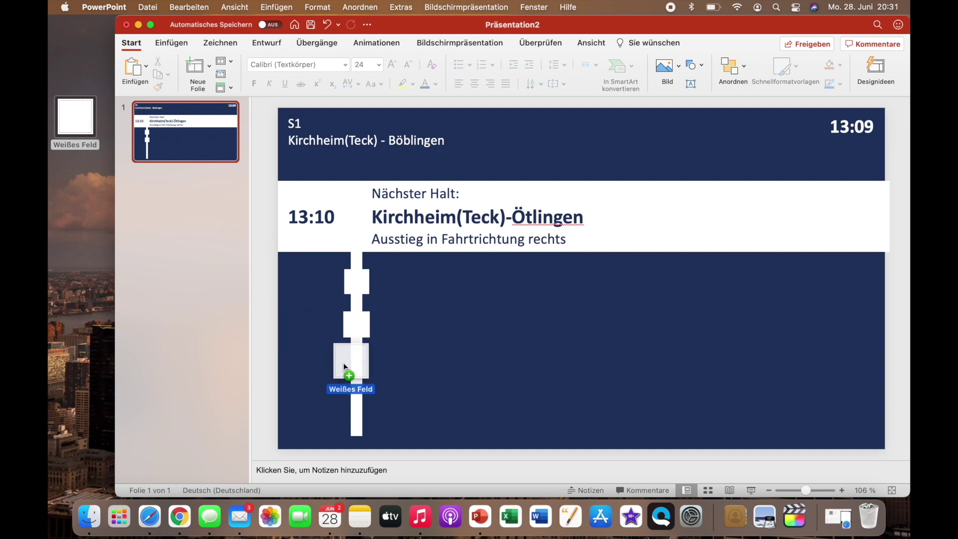
Step: Add third and fourth shrunken white stop squares further down the route line
{"action": "left_click_drag", "start_coordinate": [343, 363], "coordinate": [351, 375]}
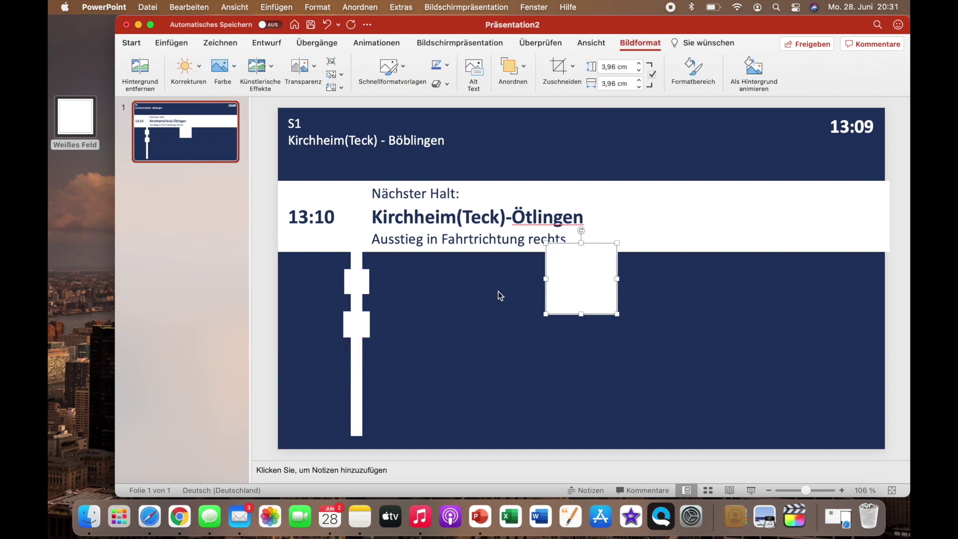
{"action": "left_click_drag", "start_coordinate": [546, 244], "coordinate": [588, 290]}
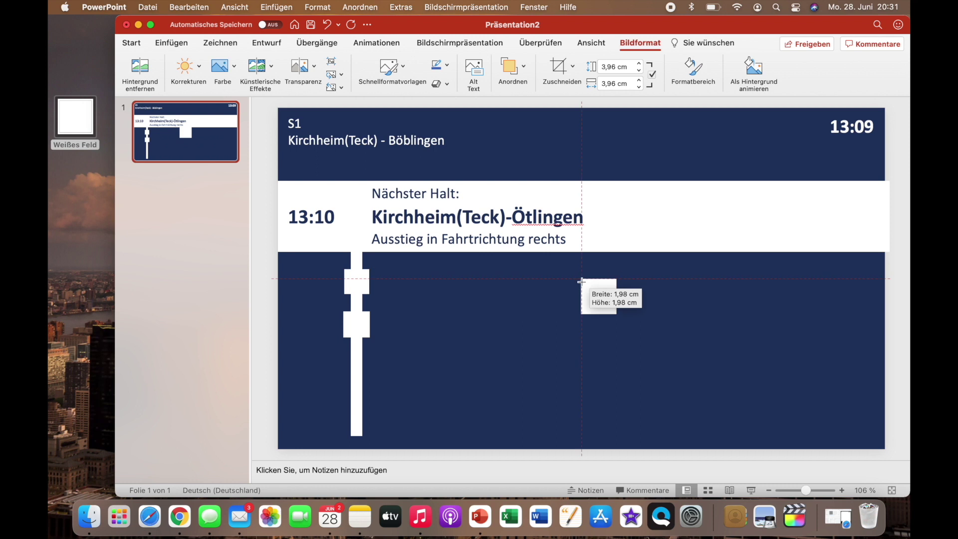
{"action": "mouse_move", "coordinate": [604, 299]}
{"action": "left_mouse_down"}
{"action": "mouse_move", "coordinate": [392, 373]}
{"action": "mouse_move", "coordinate": [357, 369]}
{"action": "left_mouse_up"}
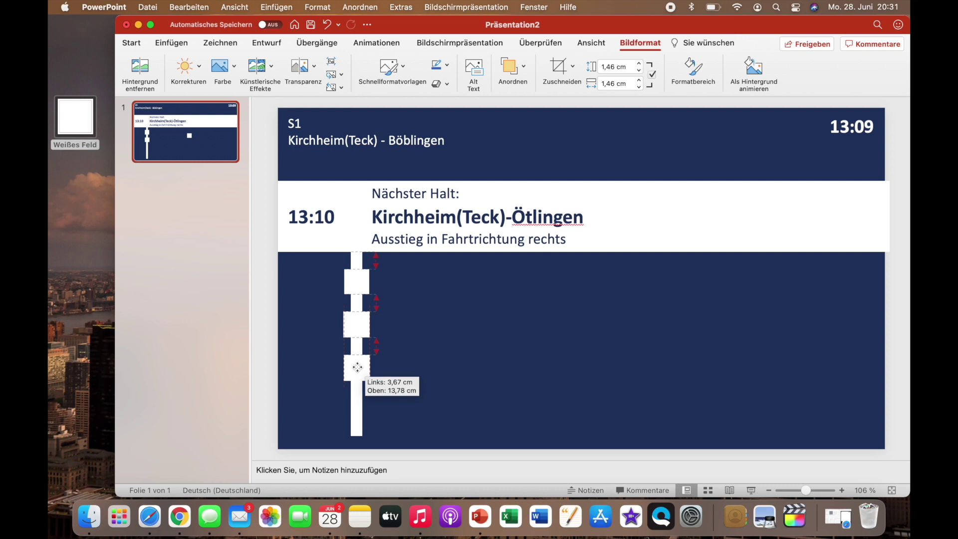
{"action": "left_click_drag", "start_coordinate": [357, 369], "coordinate": [357, 368]}
{"action": "left_click_drag", "start_coordinate": [90, 113], "coordinate": [369, 407]}
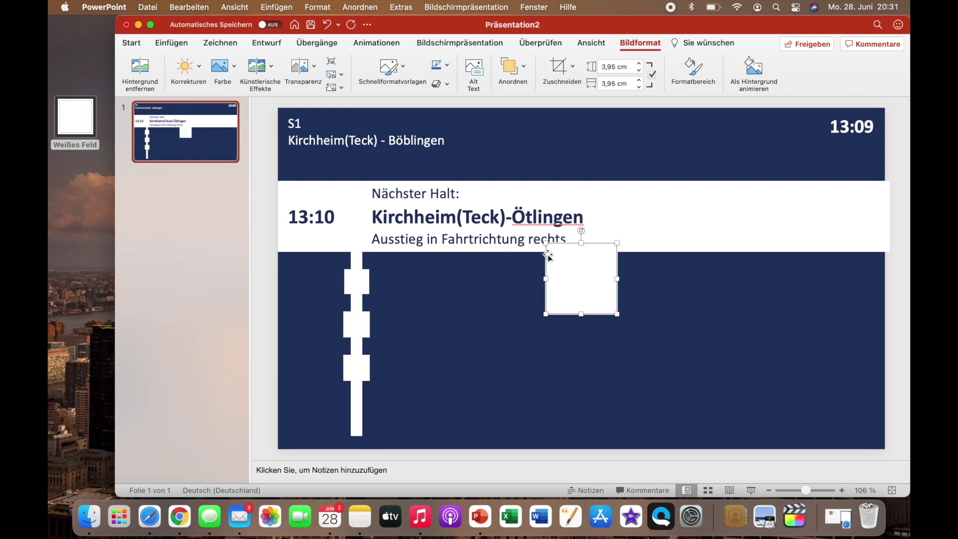
{"action": "left_click_drag", "start_coordinate": [546, 243], "coordinate": [602, 290]}
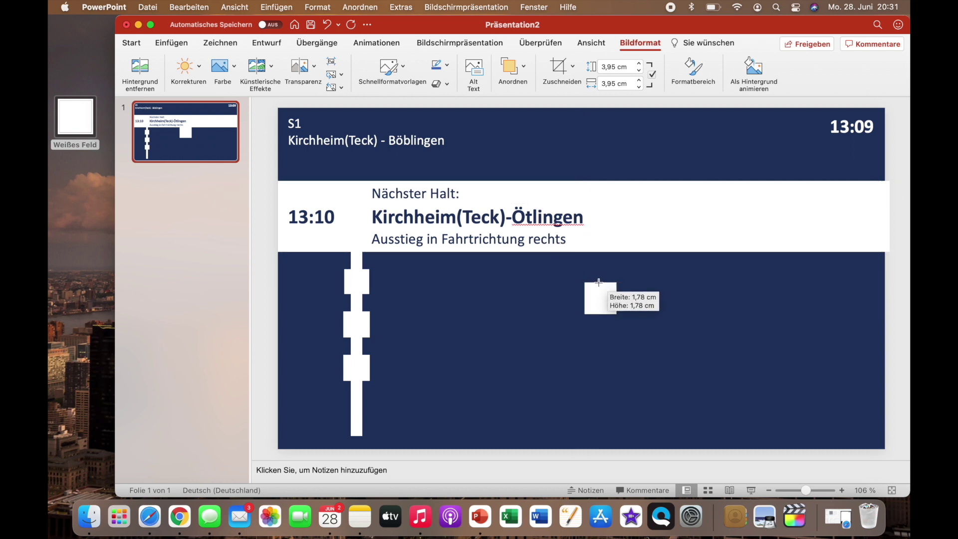
{"action": "mouse_move", "coordinate": [602, 289]}
{"action": "left_mouse_down"}
{"action": "mouse_move", "coordinate": [442, 392]}
{"action": "mouse_move", "coordinate": [358, 412]}
{"action": "left_mouse_up"}
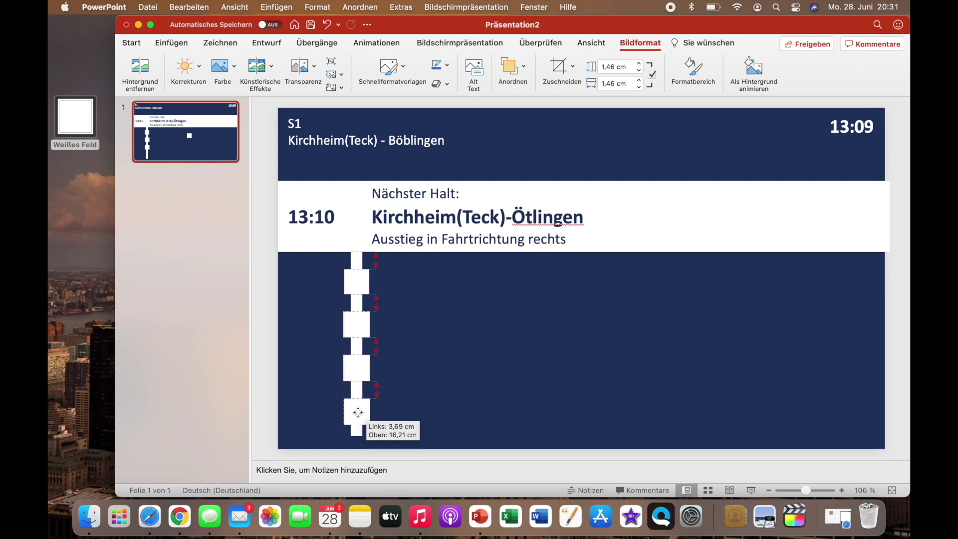
{"action": "left_click", "coordinate": [306, 384]}
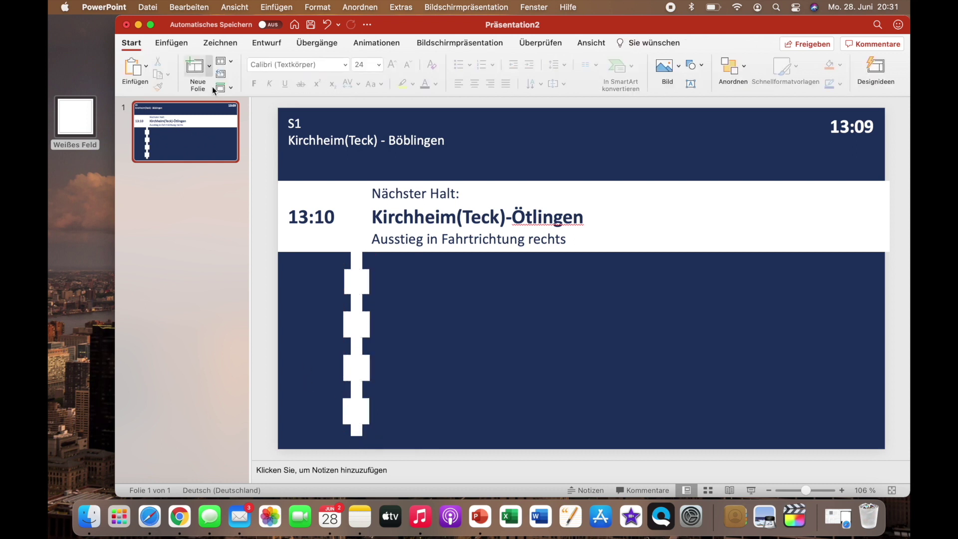
{"action": "left_click", "coordinate": [172, 43]}
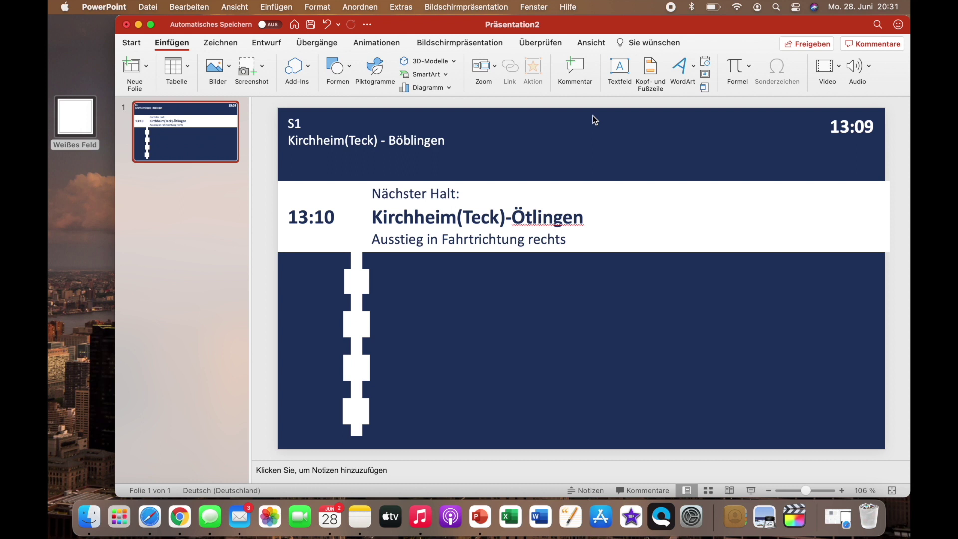
Step: Add a 13:12 text box to the left of the first stop square
{"action": "left_click", "coordinate": [622, 70]}
{"action": "left_click", "coordinate": [294, 279]}
{"action": "type", "text": "13:1"}
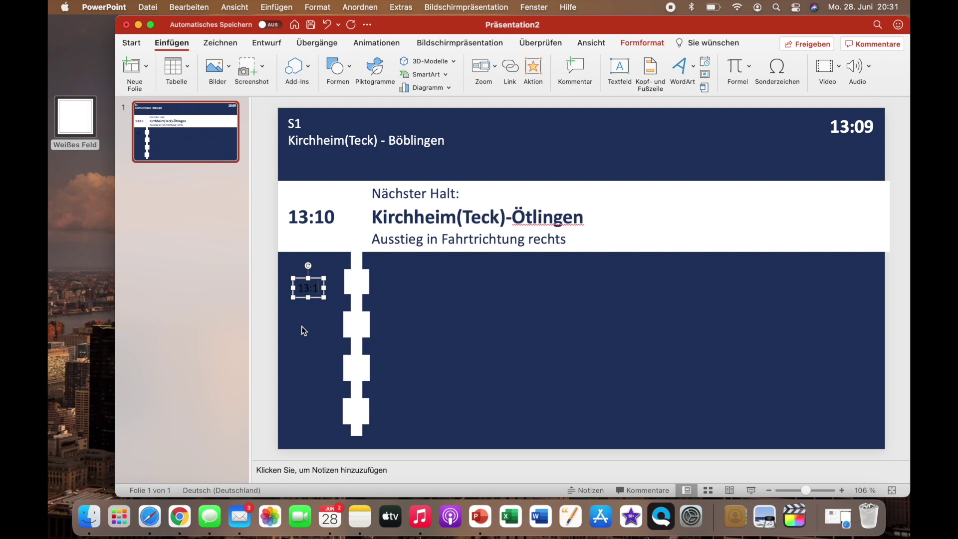
{"action": "type", "text": "2"}
{"action": "left_click", "coordinate": [435, 319]}
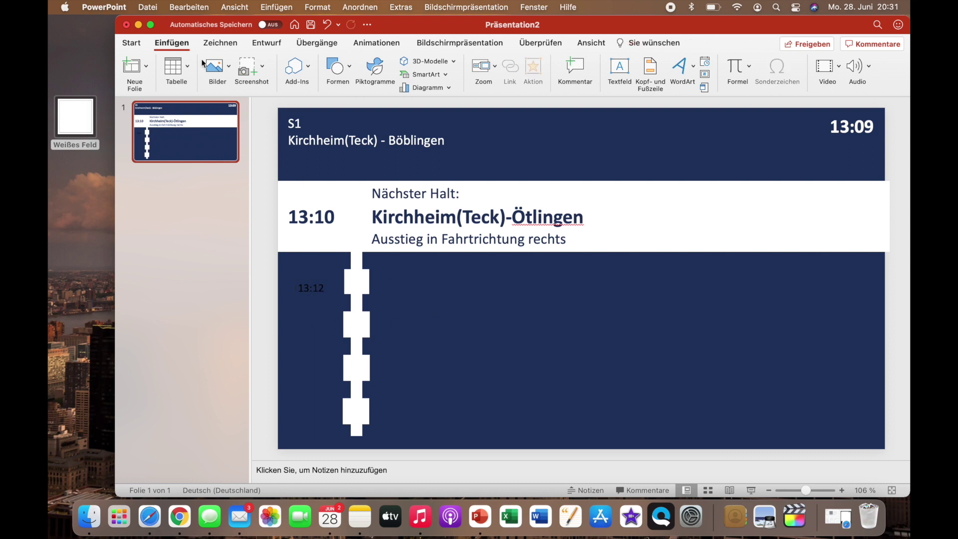
Step: Add 13:14 and 13:16 text boxes beside the second and third stop squares
{"action": "left_click", "coordinate": [619, 68]}
{"action": "left_click", "coordinate": [548, 292]}
{"action": "type", "text": "13:14"}
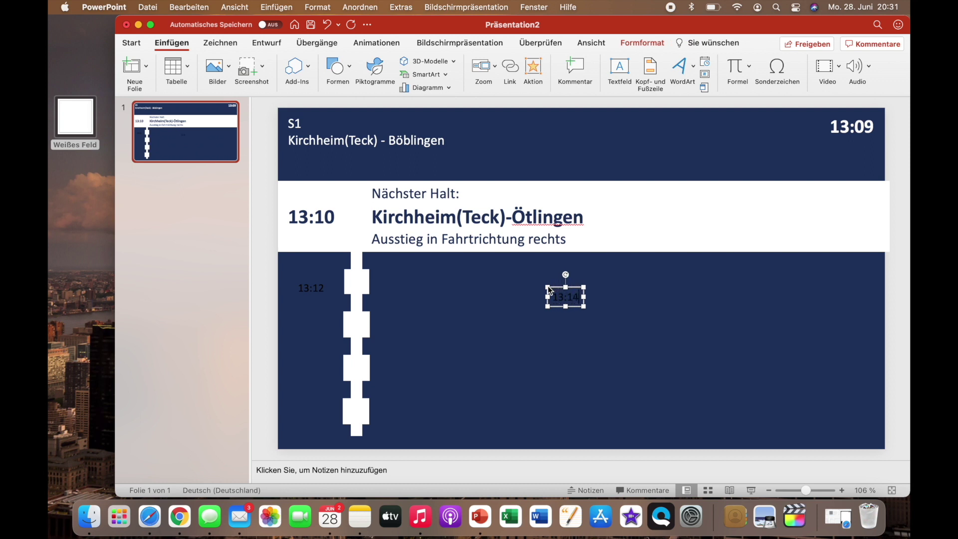
{"action": "left_click_drag", "start_coordinate": [554, 288], "coordinate": [303, 319]}
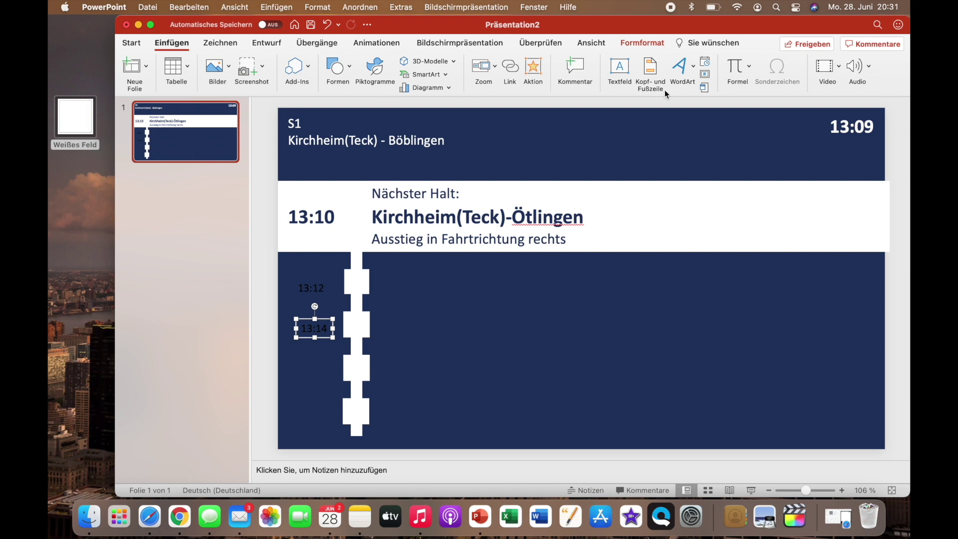
{"action": "left_click", "coordinate": [590, 310]}
{"action": "type", "text": "13:16"}
{"action": "left_click_drag", "start_coordinate": [598, 312], "coordinate": [309, 365]}
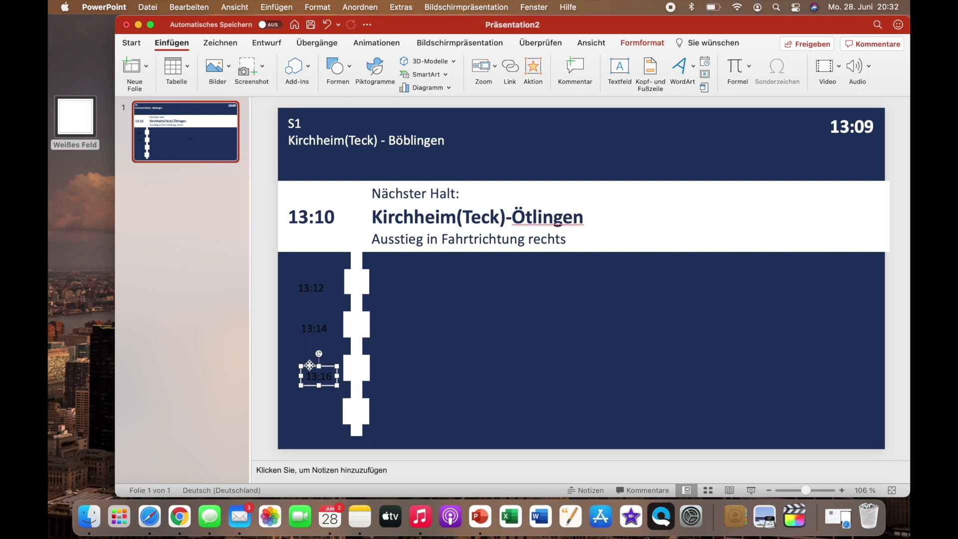
{"action": "left_click_drag", "start_coordinate": [310, 366], "coordinate": [310, 363]}
{"action": "double_click", "coordinate": [308, 288]}
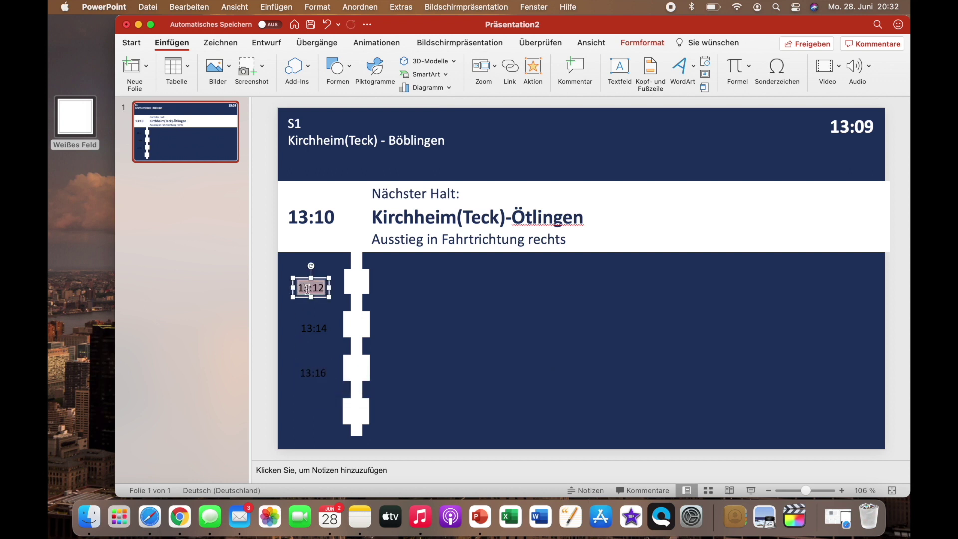
Step: Make 13:12 24 pt, white and bold, and place it beside the first stop
{"action": "left_click", "coordinate": [131, 43]}
{"action": "left_click", "coordinate": [370, 67]}
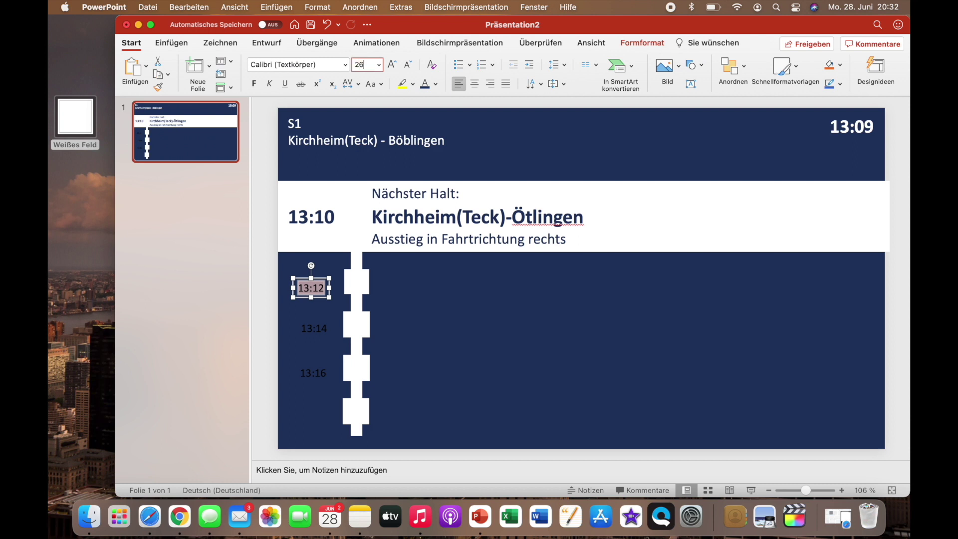
{"action": "key", "text": "Return"}
{"action": "left_click", "coordinate": [366, 65]}
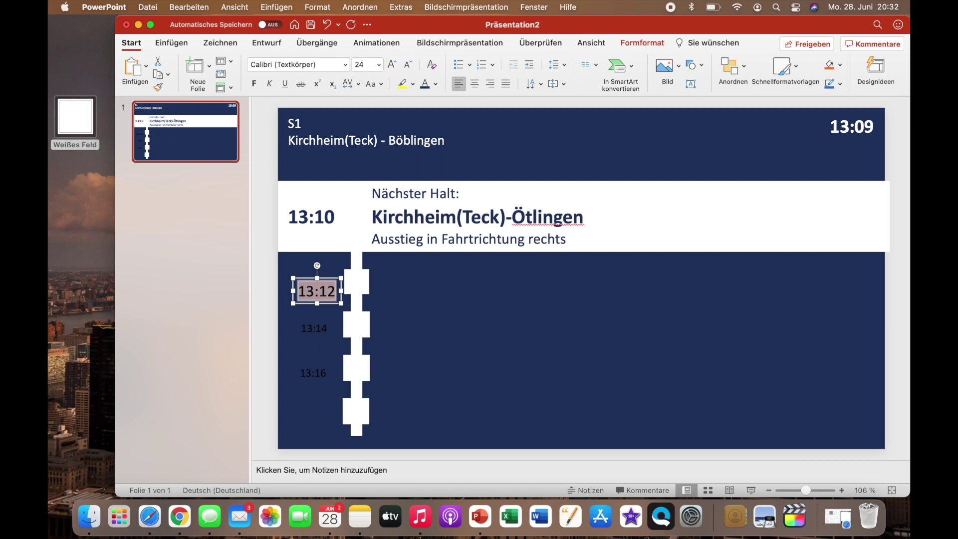
{"action": "key", "text": "Return"}
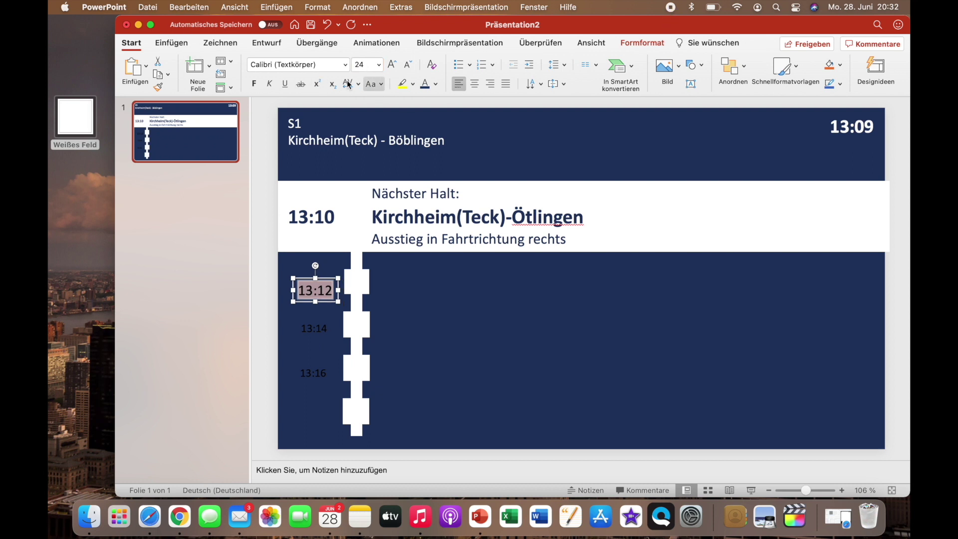
{"action": "left_click", "coordinate": [436, 84]}
{"action": "left_click", "coordinate": [428, 116]}
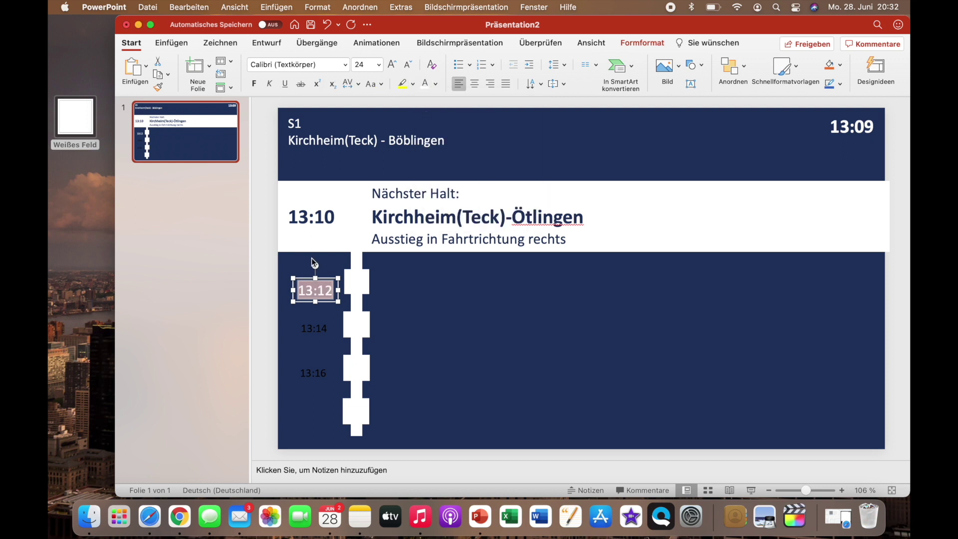
{"action": "left_click", "coordinate": [254, 84]}
{"action": "left_click_drag", "start_coordinate": [301, 280], "coordinate": [294, 268]}
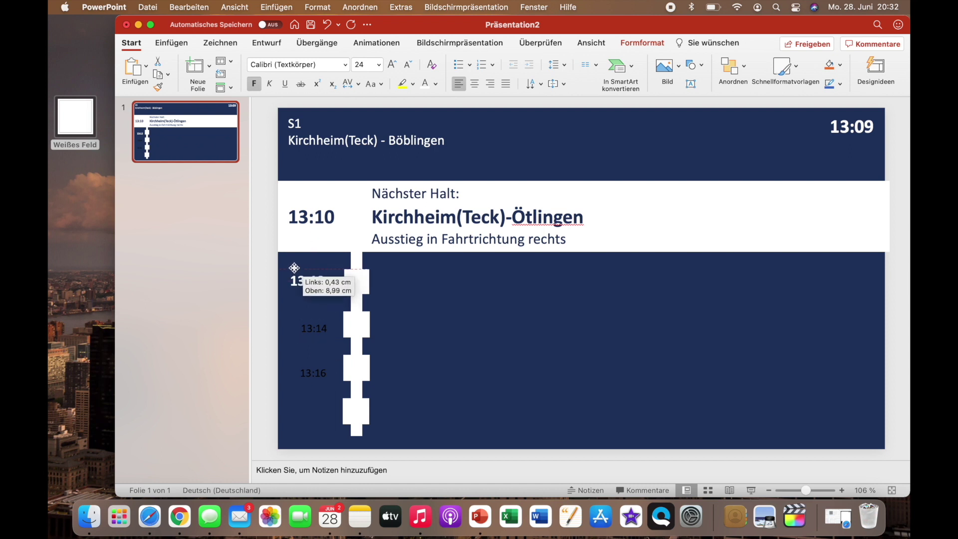
{"action": "left_click_drag", "start_coordinate": [294, 268], "coordinate": [294, 269]}
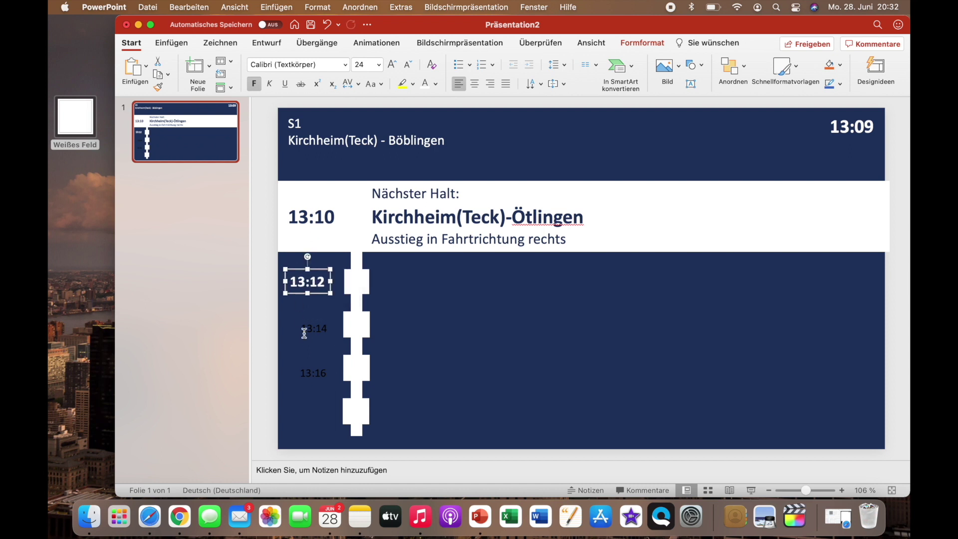
Step: Make 13:14 24 pt bold and align it under 13:12 beside the second stop
{"action": "double_click", "coordinate": [308, 330]}
{"action": "left_click", "coordinate": [366, 67]}
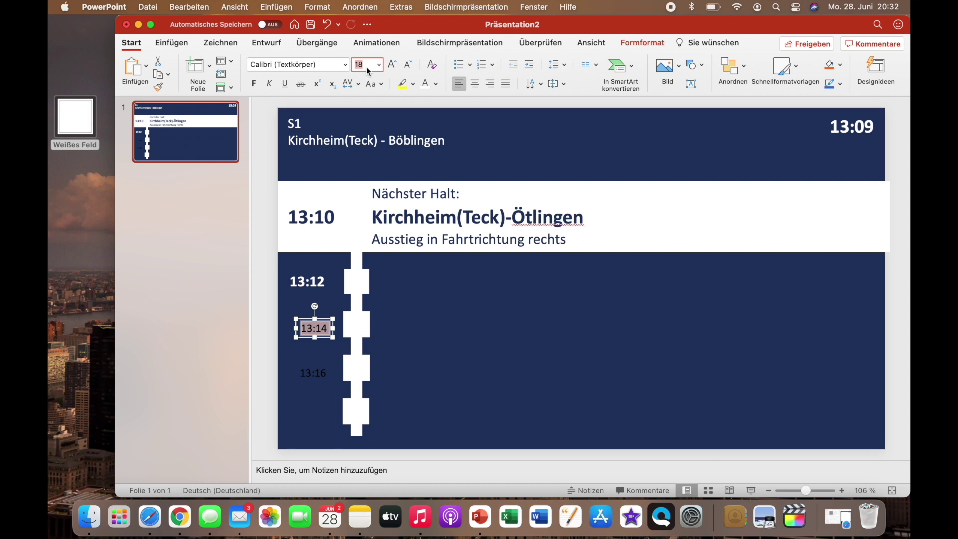
{"action": "type", "text": "24"}
{"action": "left_click", "coordinate": [254, 83]}
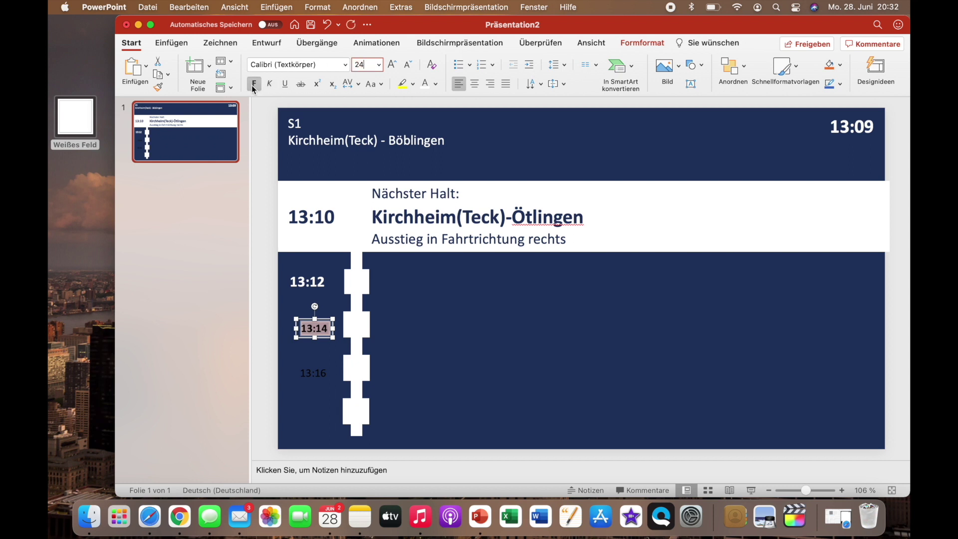
{"action": "key", "text": "Return"}
{"action": "left_click_drag", "start_coordinate": [324, 320], "coordinate": [315, 313]}
{"action": "left_click", "coordinate": [313, 369]}
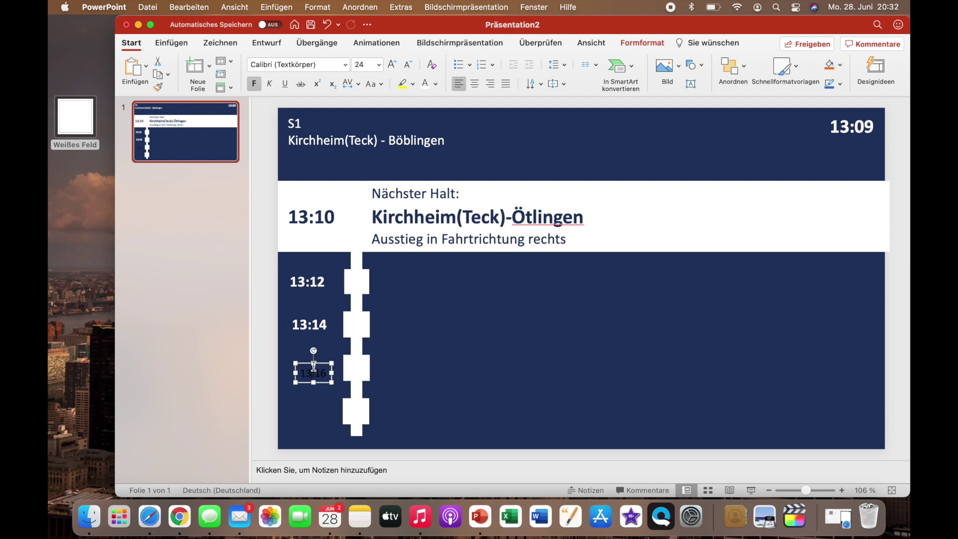
{"action": "left_click", "coordinate": [310, 323]}
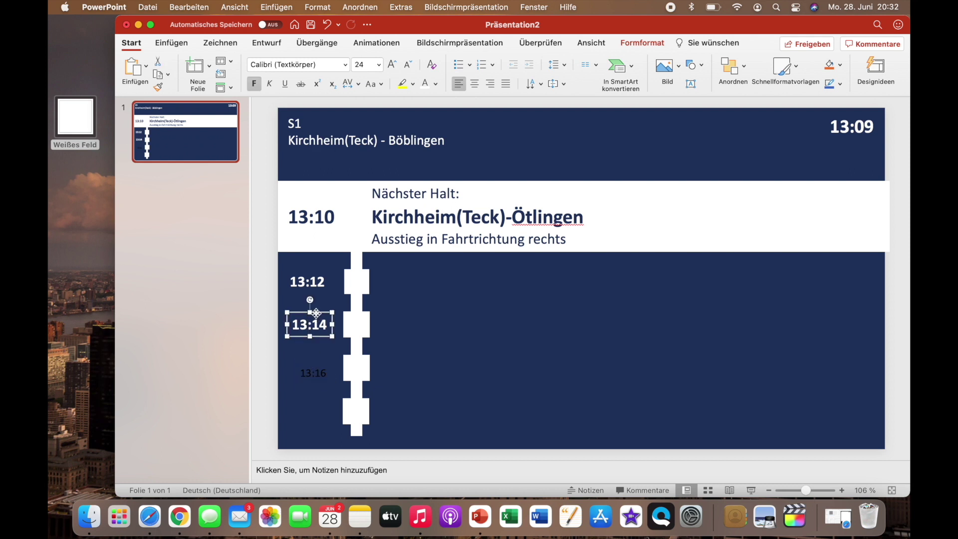
{"action": "left_click_drag", "start_coordinate": [316, 313], "coordinate": [313, 314]}
{"action": "left_click", "coordinate": [315, 355]}
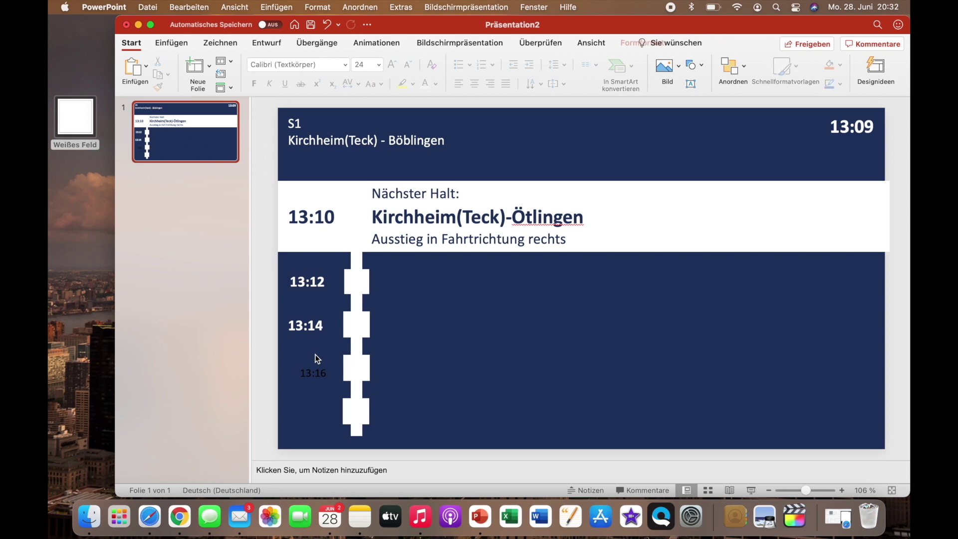
{"action": "left_click", "coordinate": [315, 319]}
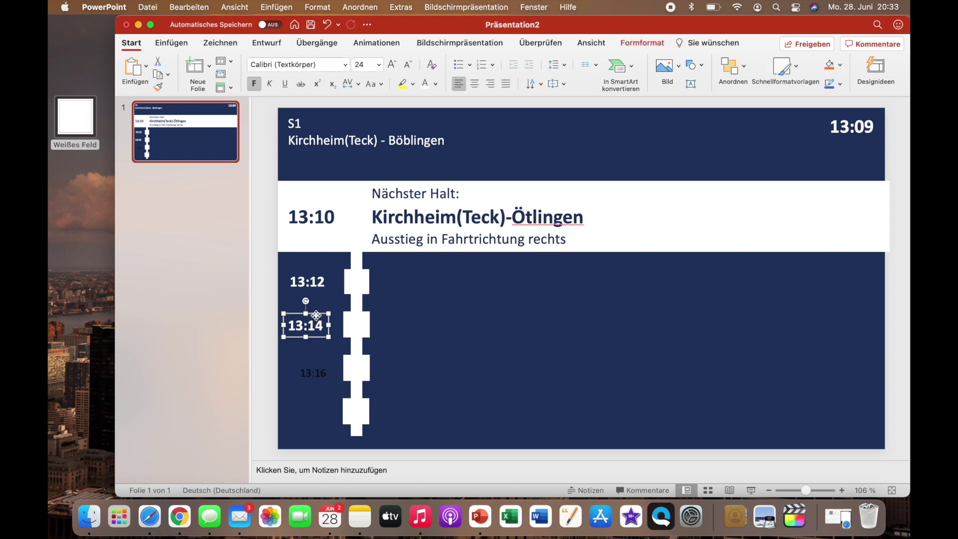
{"action": "left_click_drag", "start_coordinate": [317, 315], "coordinate": [319, 315]}
Step: Make 13:16 24 pt bold and line it up with the other times
{"action": "left_click", "coordinate": [311, 353]}
{"action": "left_click", "coordinate": [313, 373]}
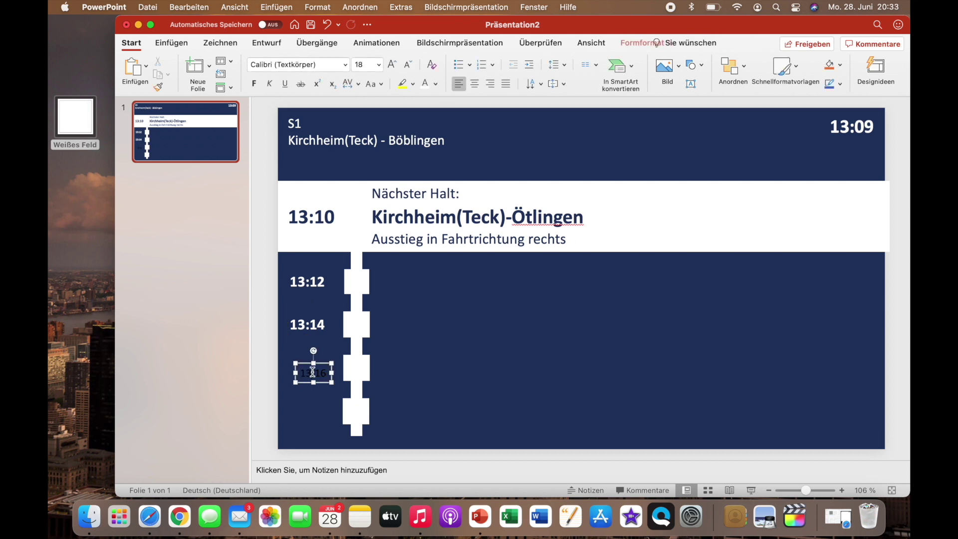
{"action": "double_click", "coordinate": [313, 373]}
{"action": "left_click", "coordinate": [366, 65]}
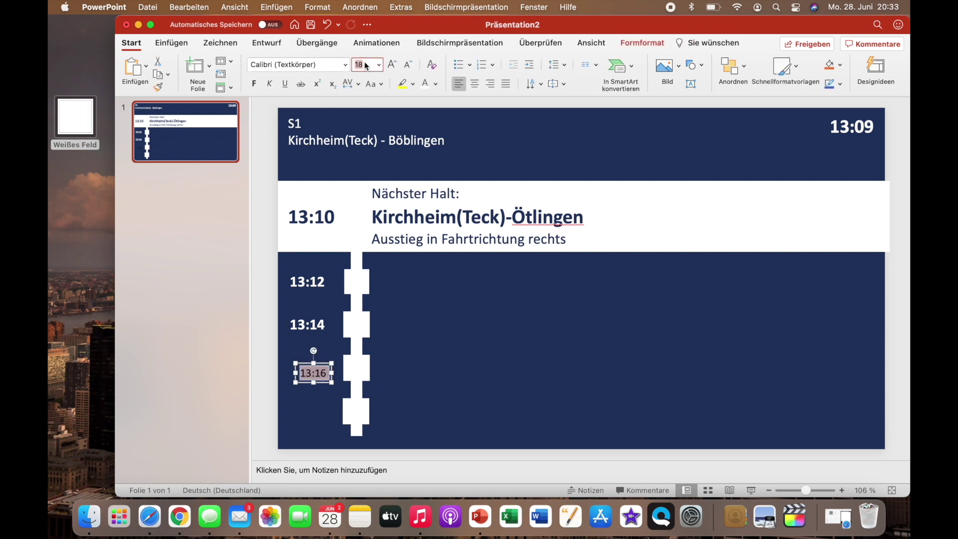
{"action": "type", "text": "24"}
{"action": "key", "text": "Return"}
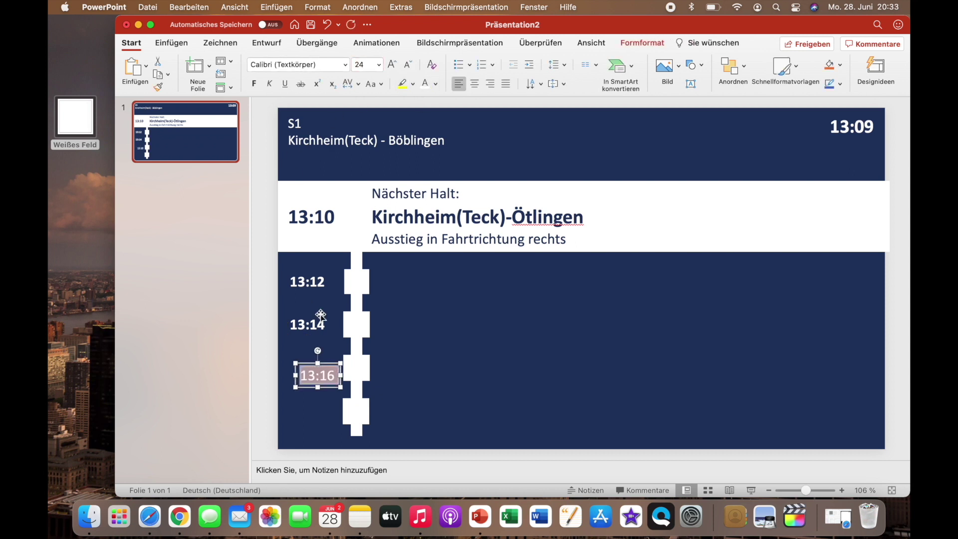
{"action": "left_click", "coordinate": [254, 84]}
{"action": "left_click", "coordinate": [310, 404]}
{"action": "left_click", "coordinate": [310, 375]}
{"action": "left_click_drag", "start_coordinate": [310, 363], "coordinate": [301, 357]}
{"action": "left_click", "coordinate": [310, 408]}
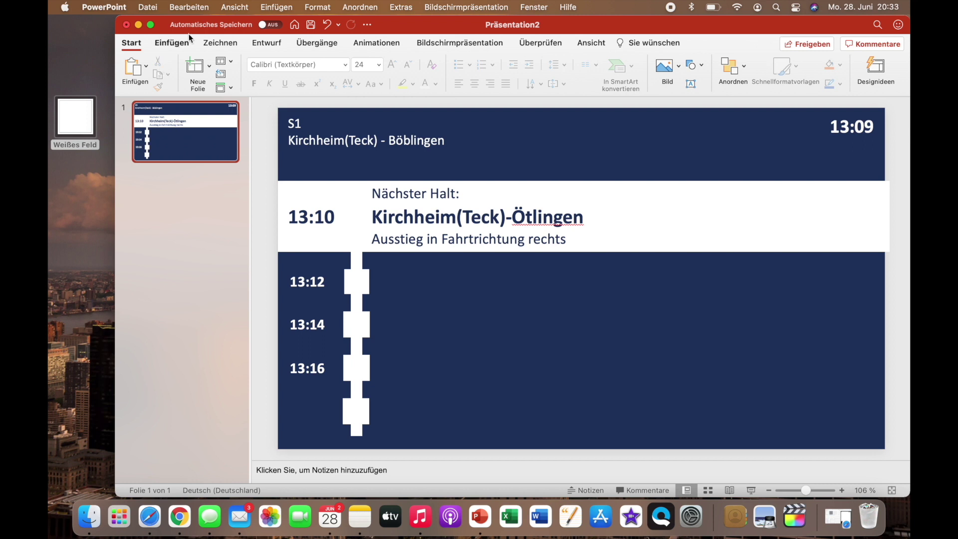
{"action": "left_click", "coordinate": [174, 44]}
Step: Add a 13:18 text box and format it 24 pt bold
{"action": "left_click", "coordinate": [616, 80]}
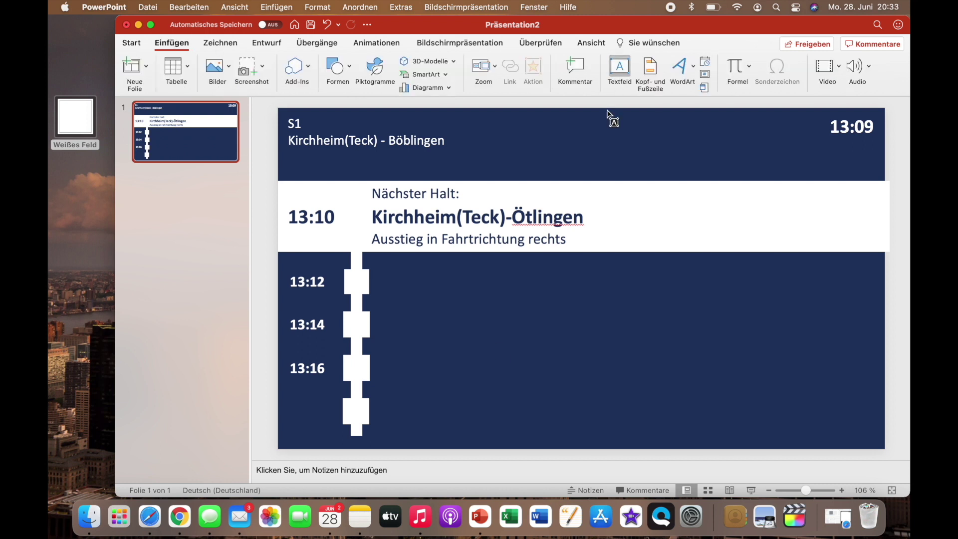
{"action": "left_click", "coordinate": [482, 394]}
{"action": "type", "text": "13:18"}
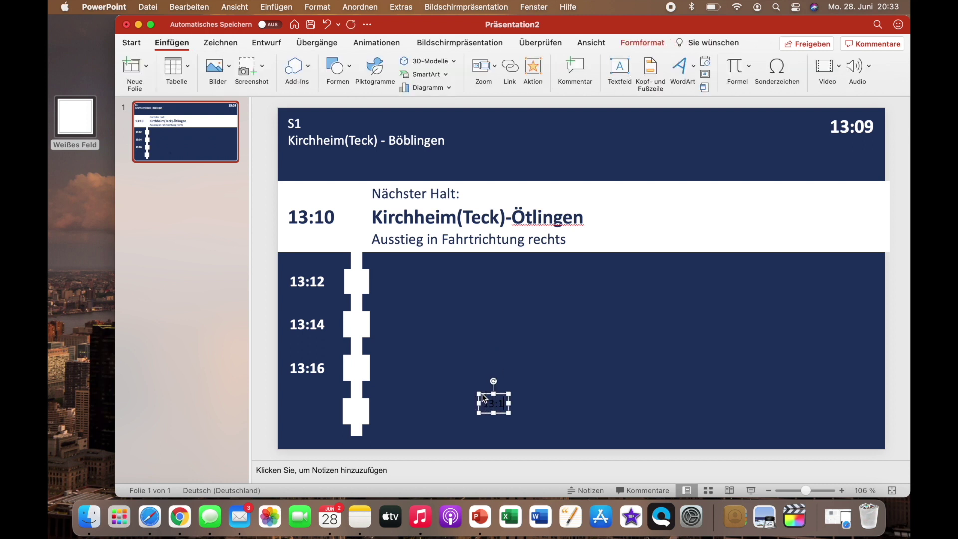
{"action": "key", "text": "super+a"}
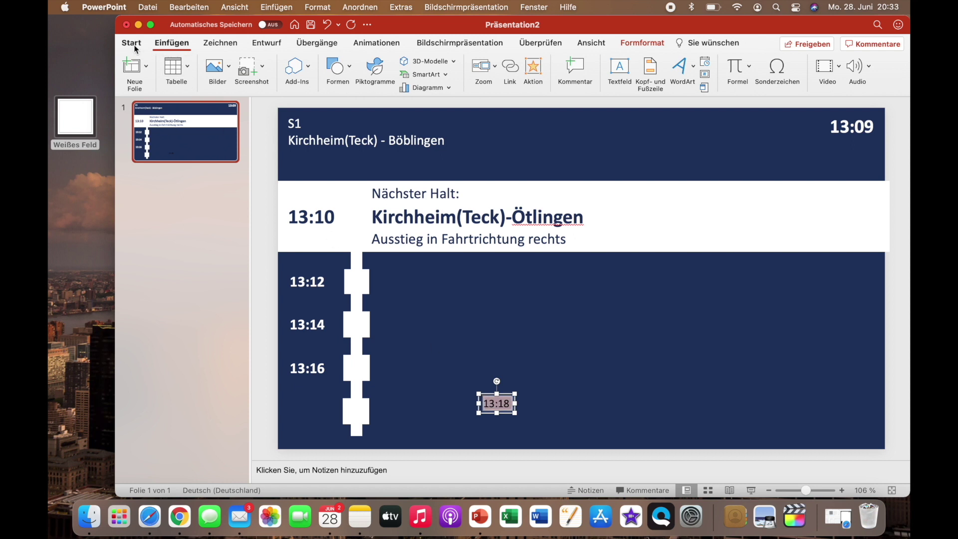
{"action": "left_click", "coordinate": [132, 43]}
{"action": "left_click", "coordinate": [360, 64]}
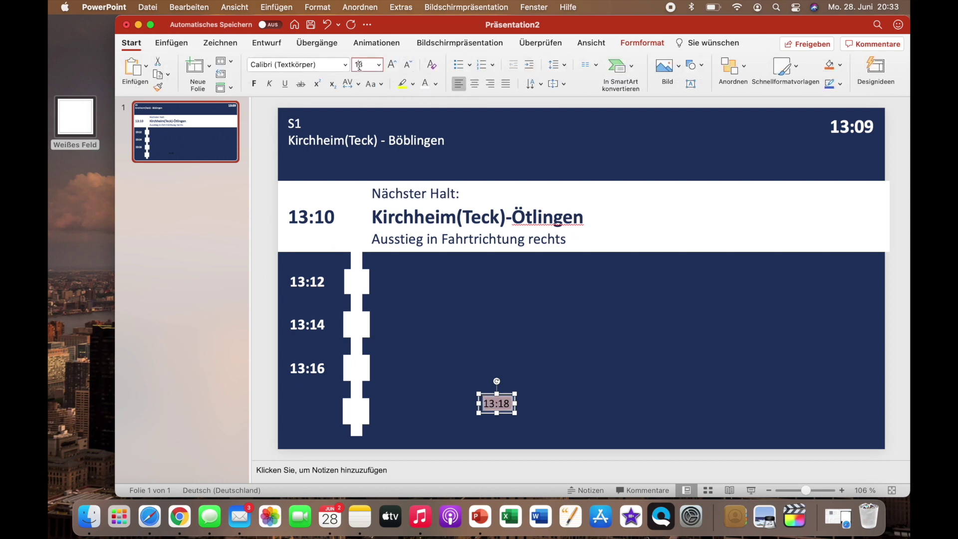
{"action": "type", "text": "24"}
{"action": "key", "text": "Return"}
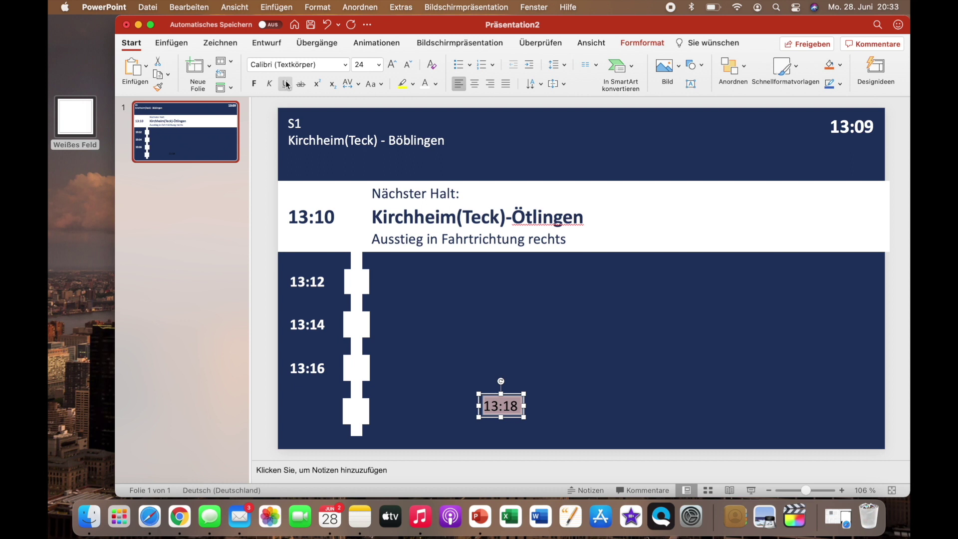
{"action": "left_click", "coordinate": [254, 84]}
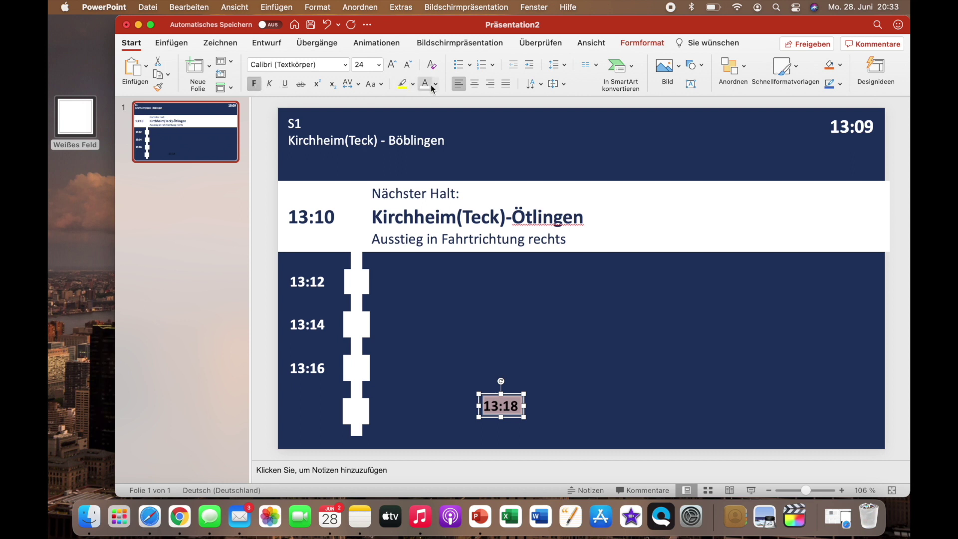
Step: Move 13:18 beside the fourth stop square, aligned under 13:16
{"action": "left_click", "coordinate": [419, 335]}
{"action": "left_click", "coordinate": [480, 398]}
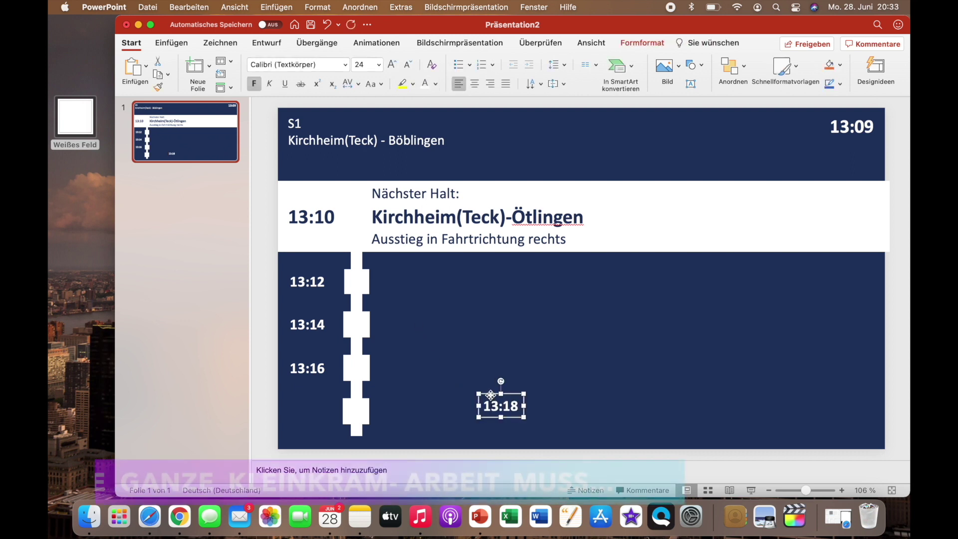
{"action": "left_click_drag", "start_coordinate": [490, 395], "coordinate": [299, 405]}
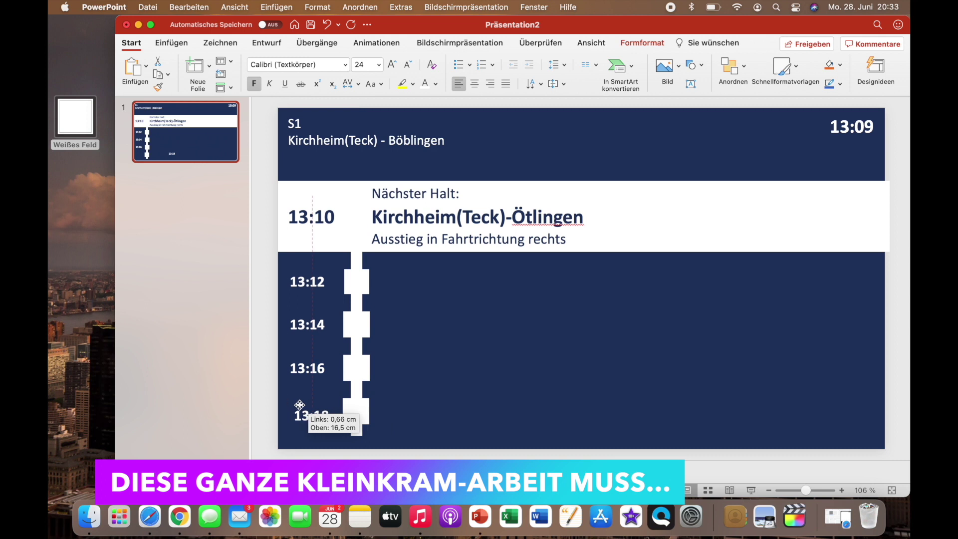
{"action": "left_click_drag", "start_coordinate": [300, 405], "coordinate": [299, 401]}
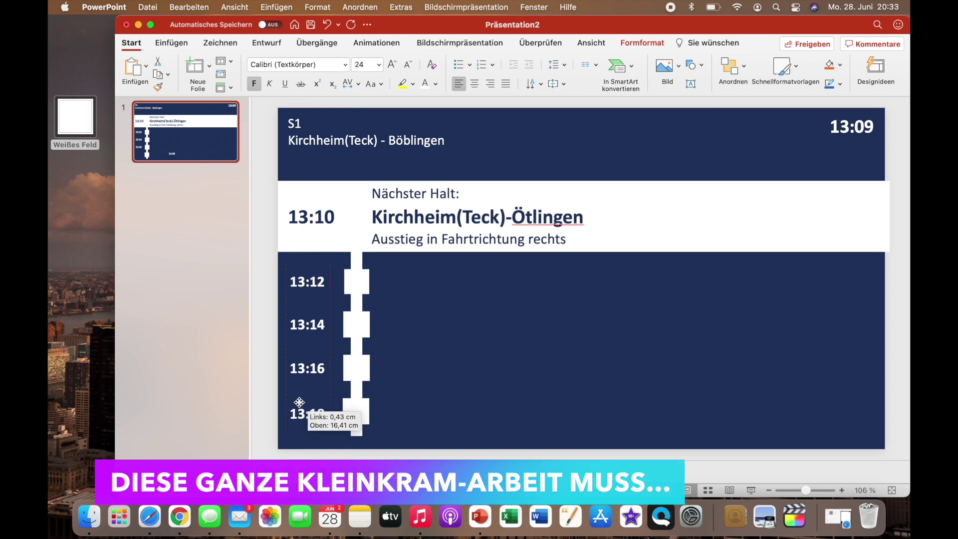
{"action": "left_click", "coordinate": [424, 405]}
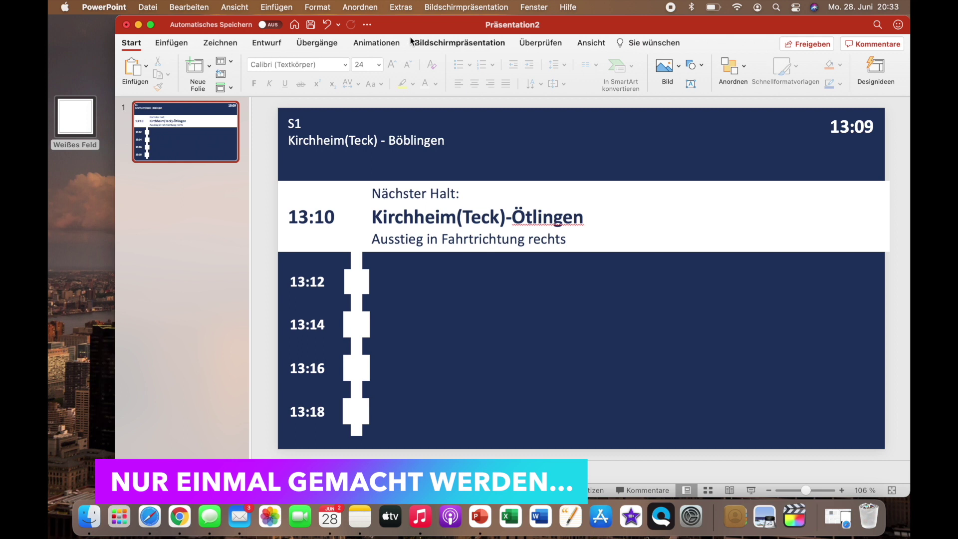
{"action": "left_click", "coordinate": [171, 43]}
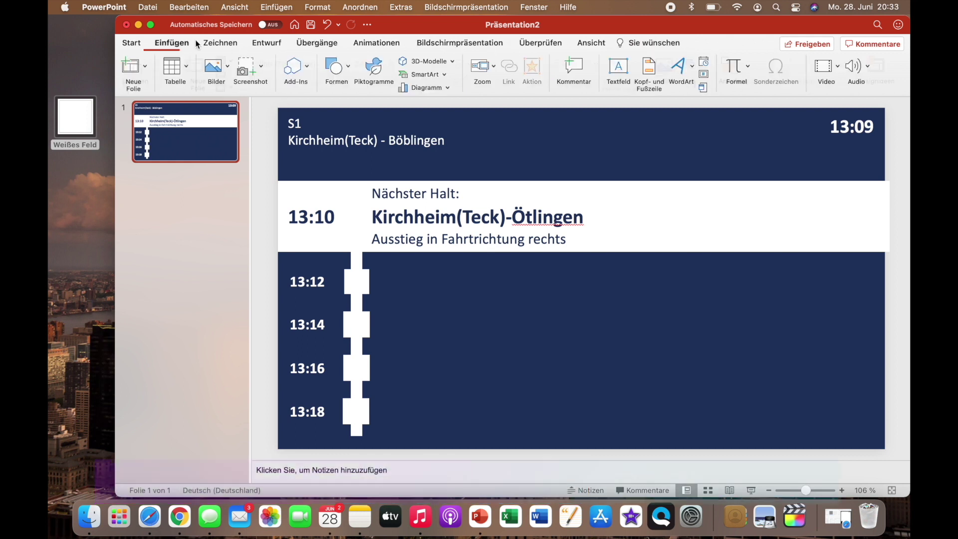
Step: Add a text box reading 'Station 2' to the right of the 13:12 stop
{"action": "left_click", "coordinate": [619, 70]}
{"action": "left_click", "coordinate": [418, 294]}
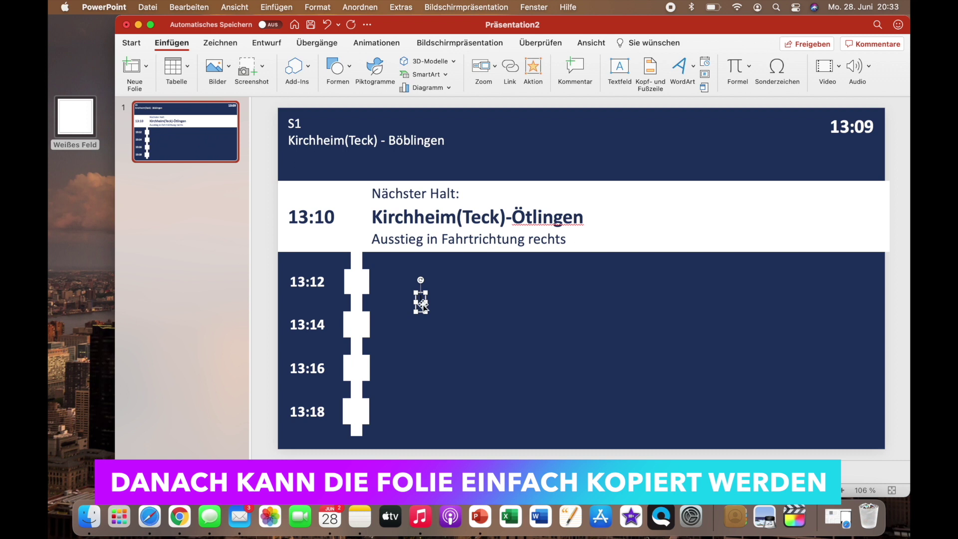
{"action": "type", "text": "Stati"}
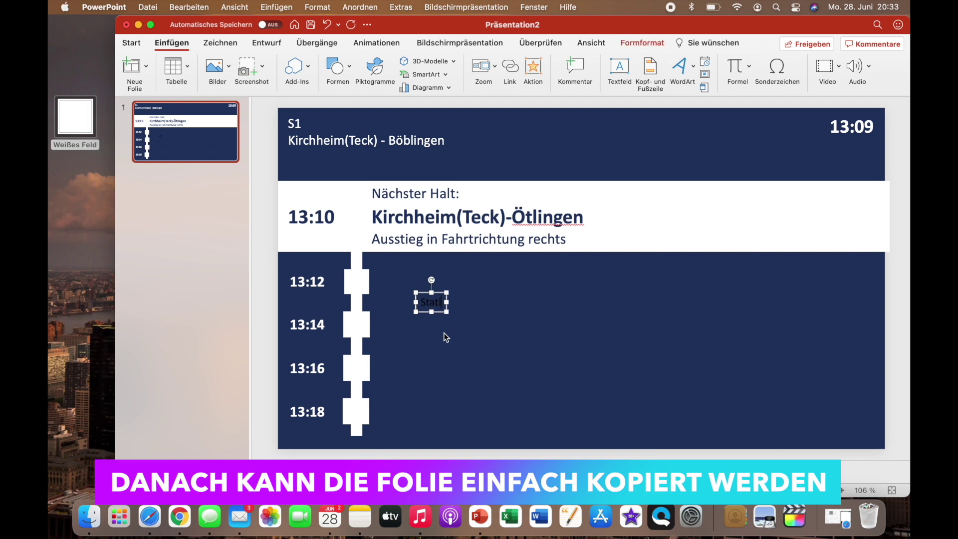
{"action": "type", "text": "on"}
{"action": "key", "text": "BackSpace"}
{"action": "key", "text": "BackSpace"}
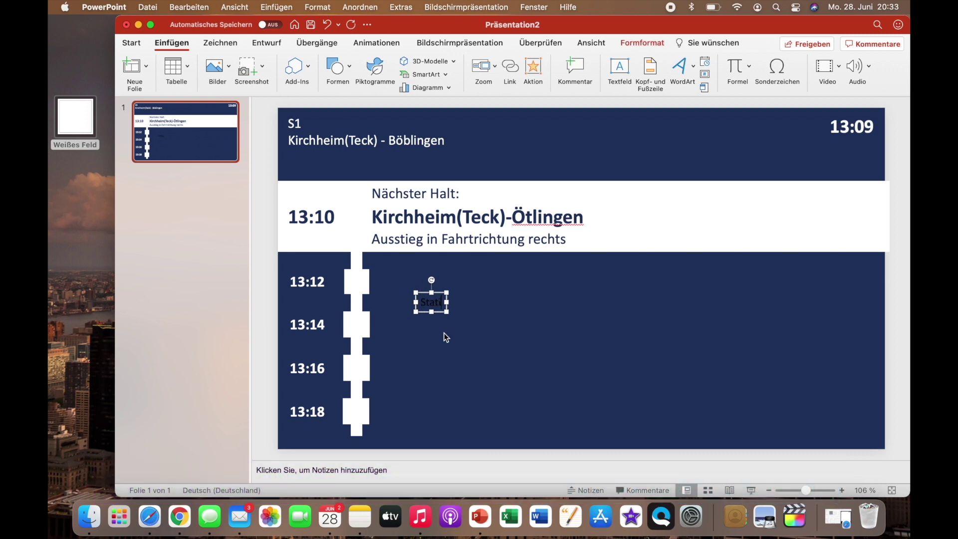
{"action": "type", "text": "o"}
{"action": "key", "text": "BackSpace"}
{"action": "type", "text": "on 2"}
Step: Format 'Station 2' as 24 pt bold white text and place it level with 13:12
{"action": "double_click", "coordinate": [434, 301]}
{"action": "triple_click", "coordinate": [434, 302]}
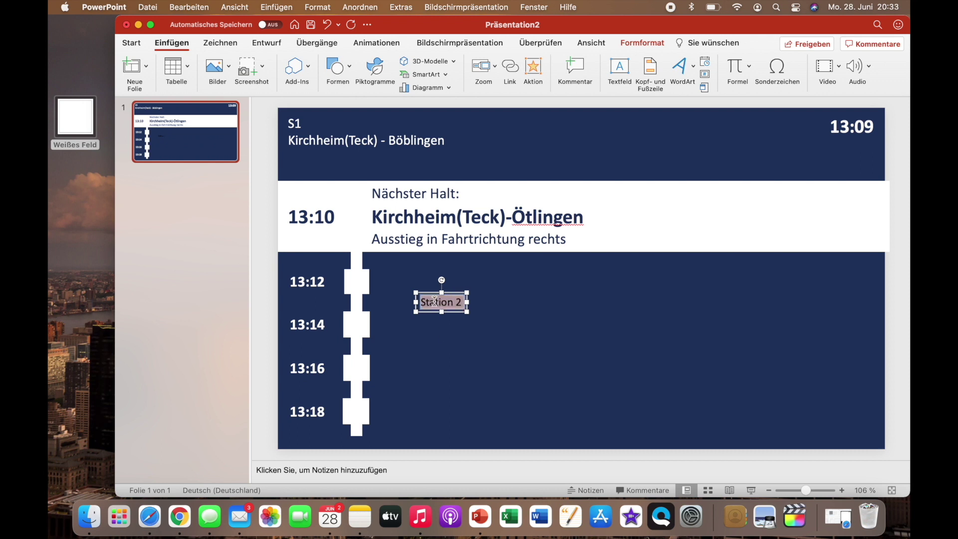
{"action": "left_click", "coordinate": [131, 42]}
{"action": "left_click", "coordinate": [367, 65]}
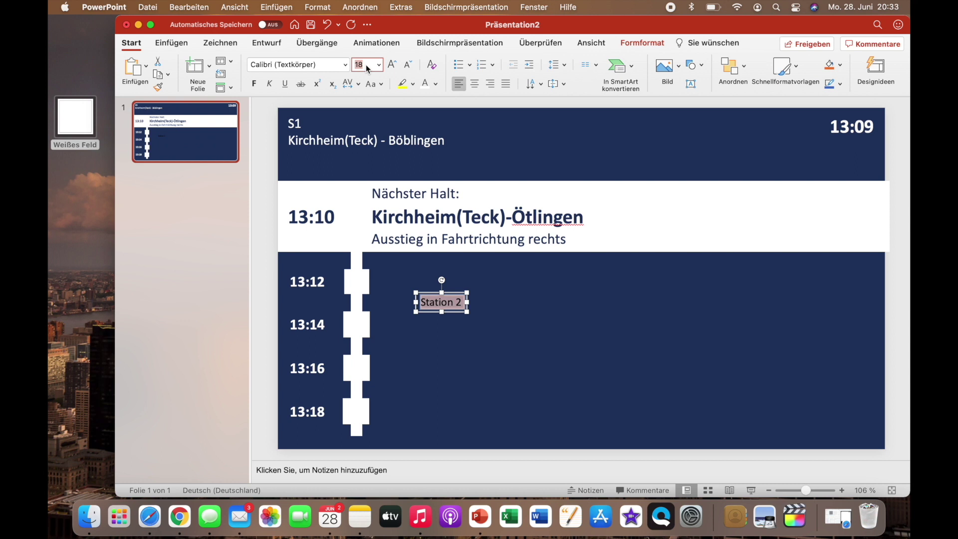
{"action": "type", "text": "24"}
{"action": "left_click", "coordinate": [254, 83]}
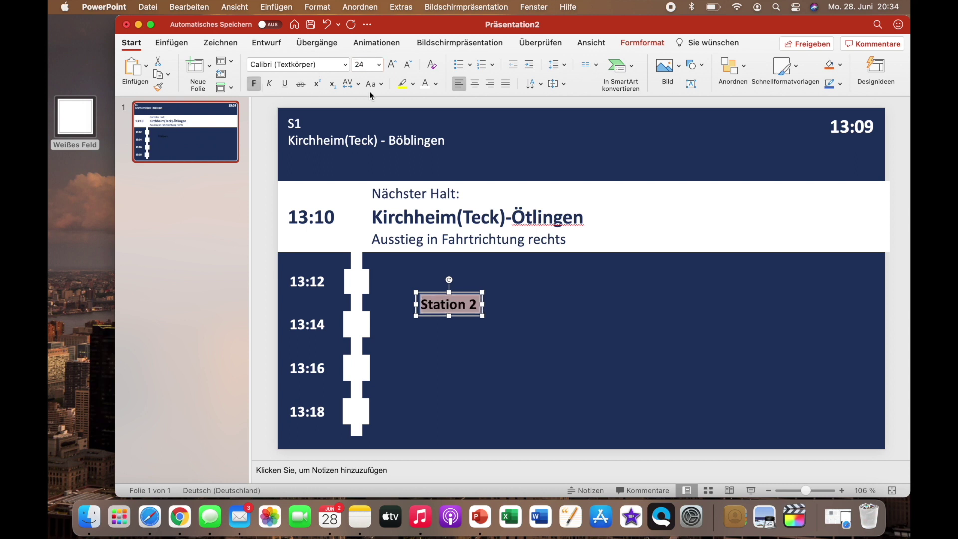
{"action": "left_click", "coordinate": [425, 84]}
{"action": "left_click", "coordinate": [428, 295]}
{"action": "left_click_drag", "start_coordinate": [428, 295], "coordinate": [401, 270]}
{"action": "left_click", "coordinate": [418, 328]}
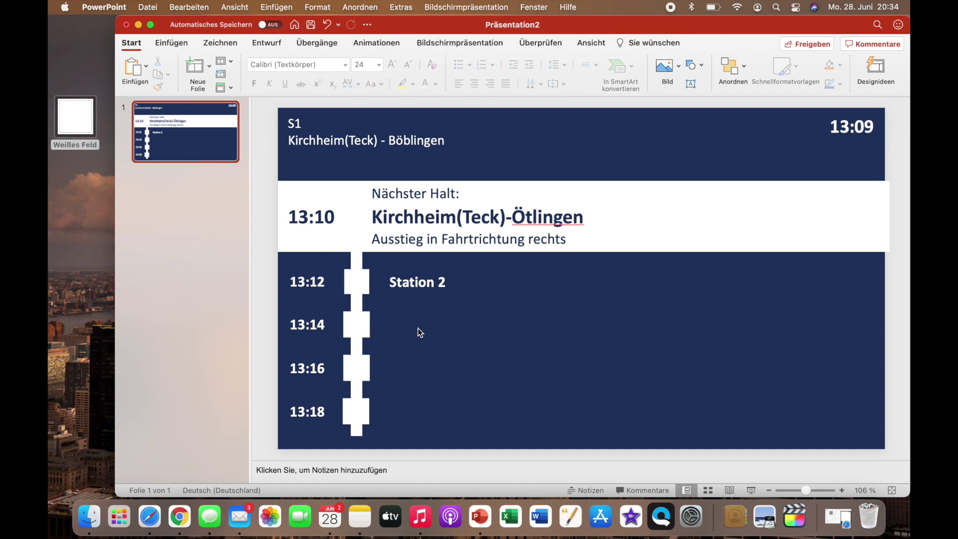
{"action": "left_click", "coordinate": [417, 280]}
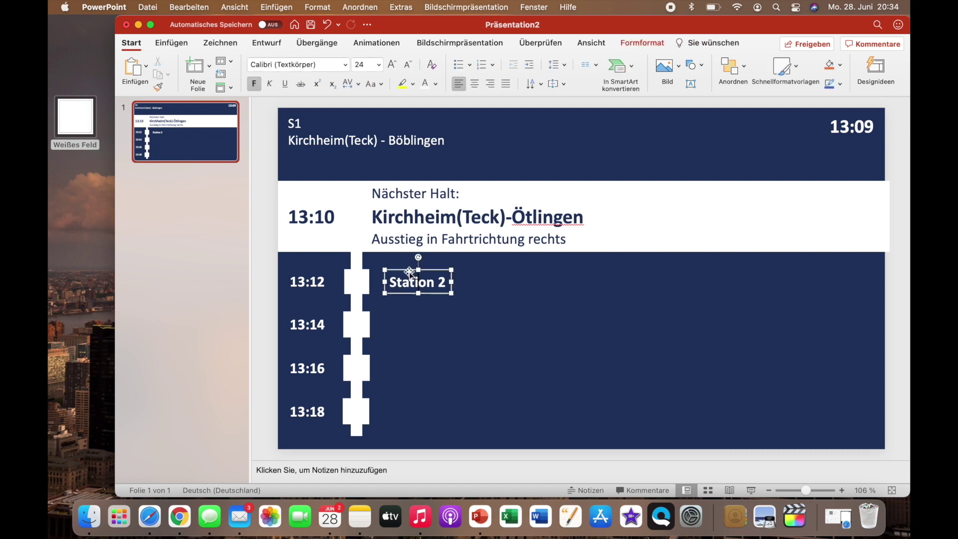
{"action": "left_click", "coordinate": [414, 329]}
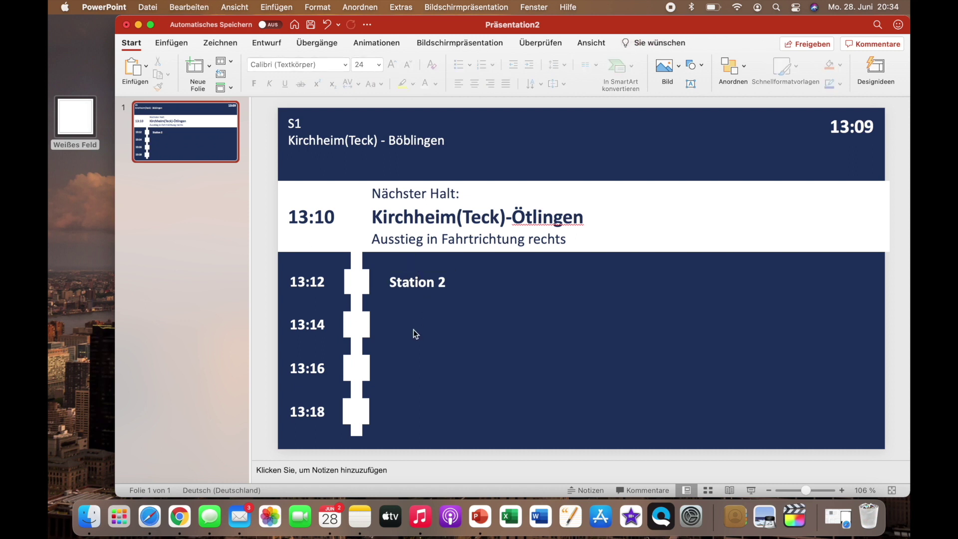
Step: Paste two 'Station 2' copies beside the 13:14 and 13:16 stops
{"action": "key", "text": "super+v"}
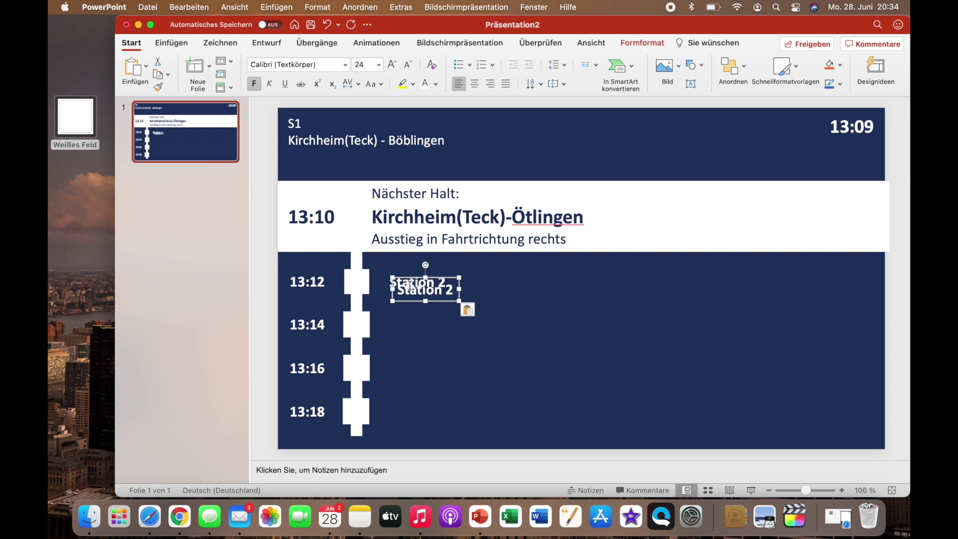
{"action": "left_click_drag", "start_coordinate": [410, 278], "coordinate": [402, 310]}
{"action": "left_click", "coordinate": [408, 361]}
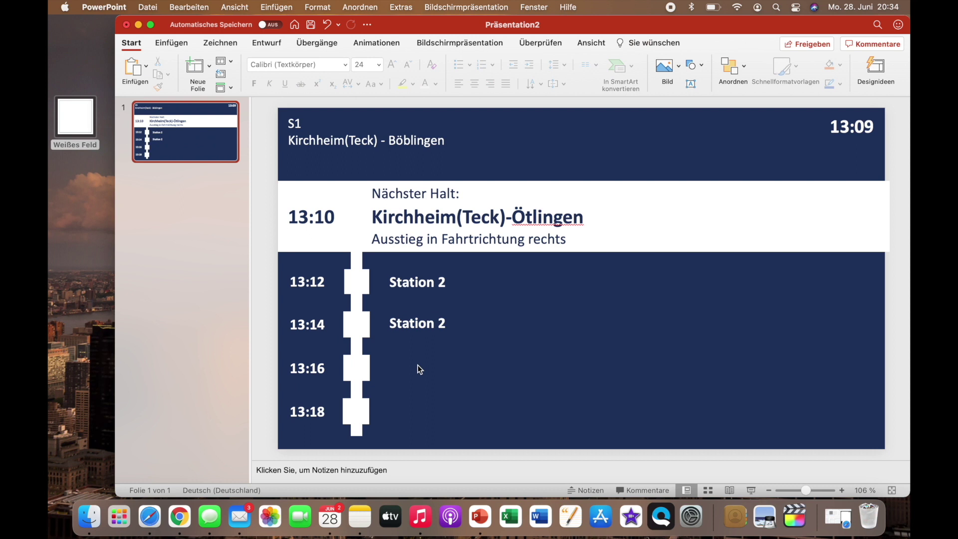
{"action": "key", "text": "super+v"}
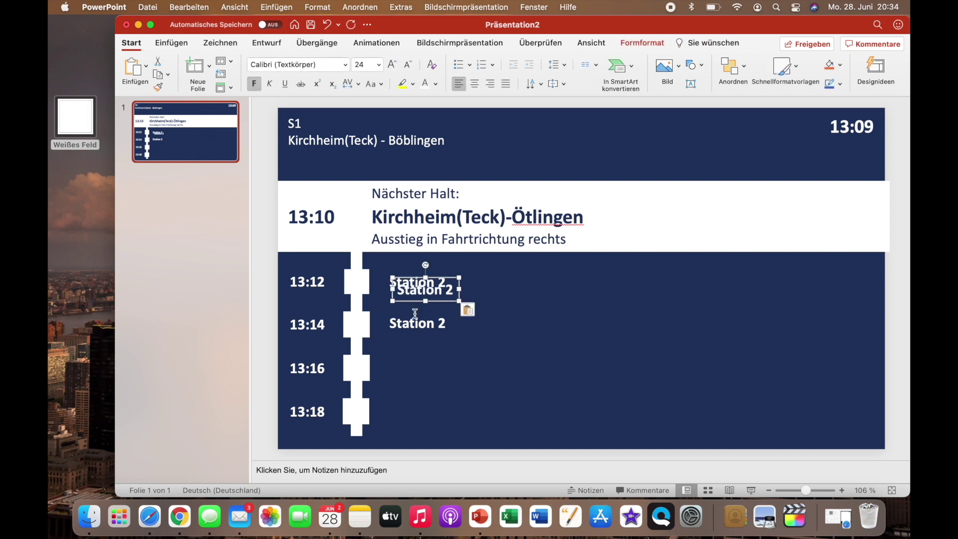
{"action": "left_click_drag", "start_coordinate": [410, 277], "coordinate": [400, 356]}
{"action": "left_click", "coordinate": [404, 423]}
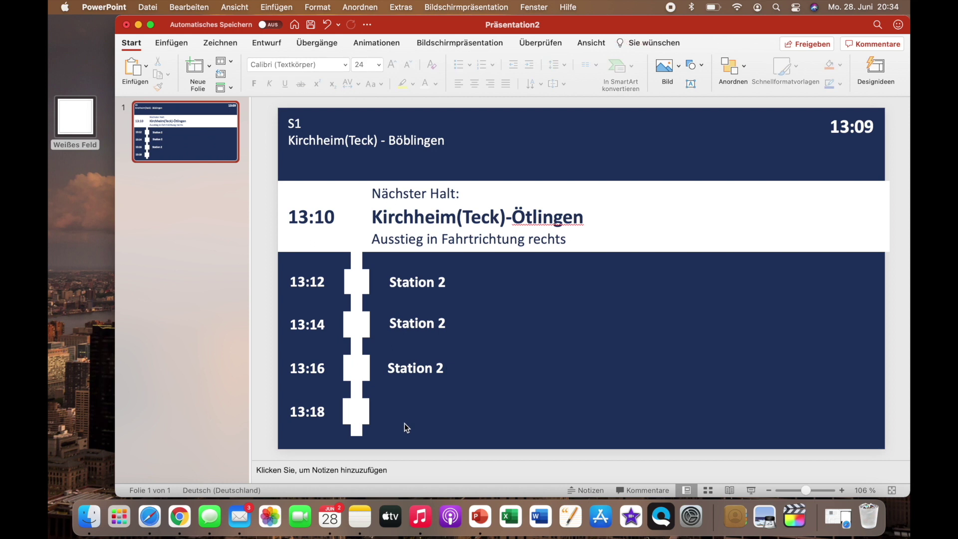
Step: Paste a third copy beside the 13:18 stop and align the 13:16 label with the others
{"action": "key", "text": "super+v"}
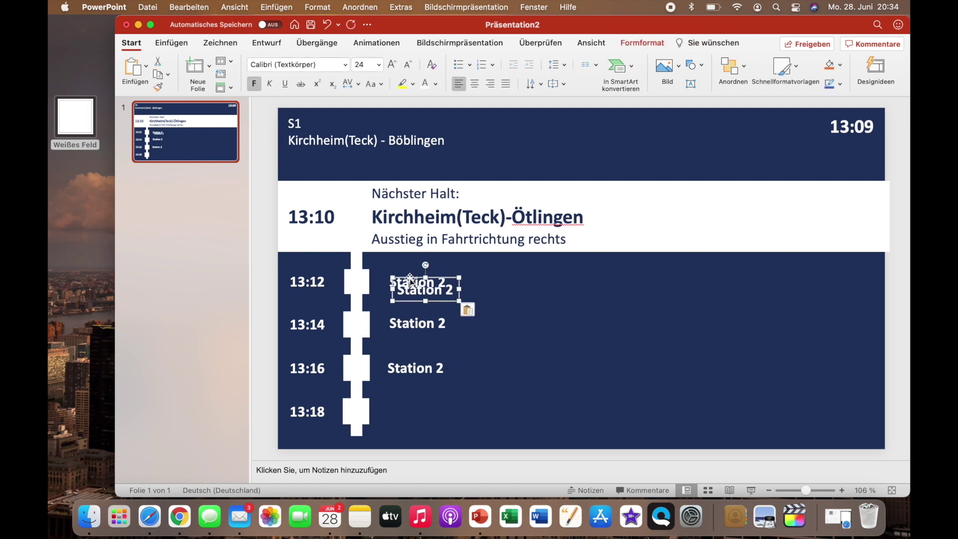
{"action": "left_click_drag", "start_coordinate": [410, 278], "coordinate": [404, 400]}
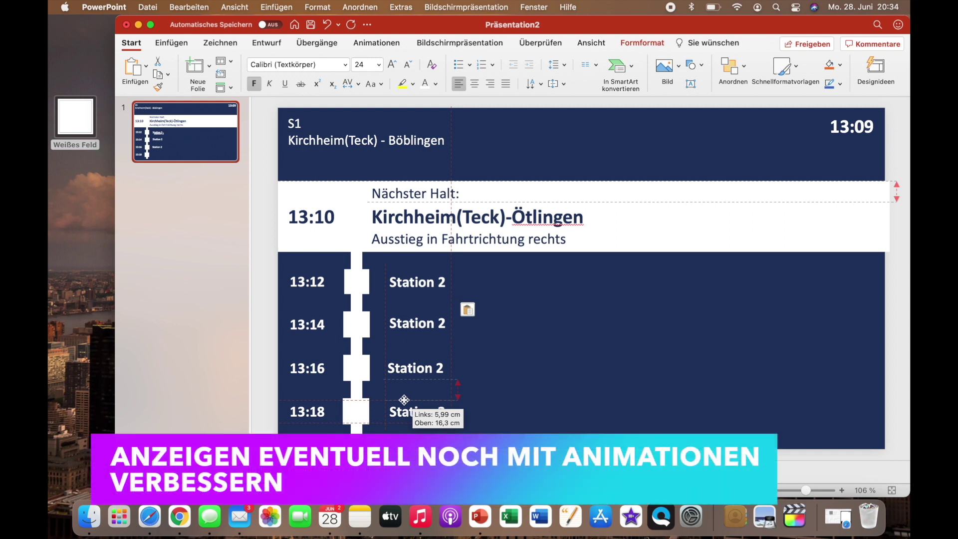
{"action": "left_click", "coordinate": [499, 387]}
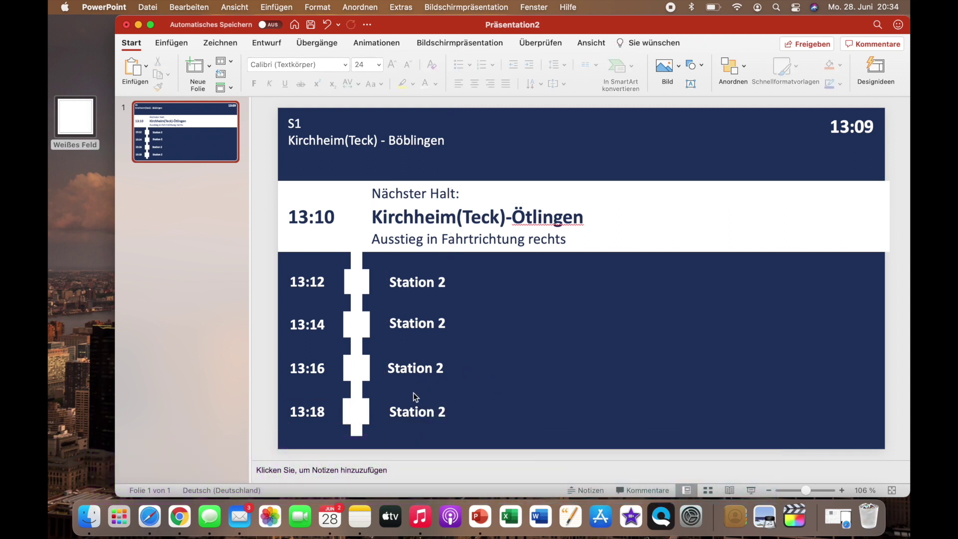
{"action": "left_click", "coordinate": [418, 372]}
{"action": "left_click_drag", "start_coordinate": [411, 355], "coordinate": [410, 356]}
{"action": "left_click", "coordinate": [497, 371]}
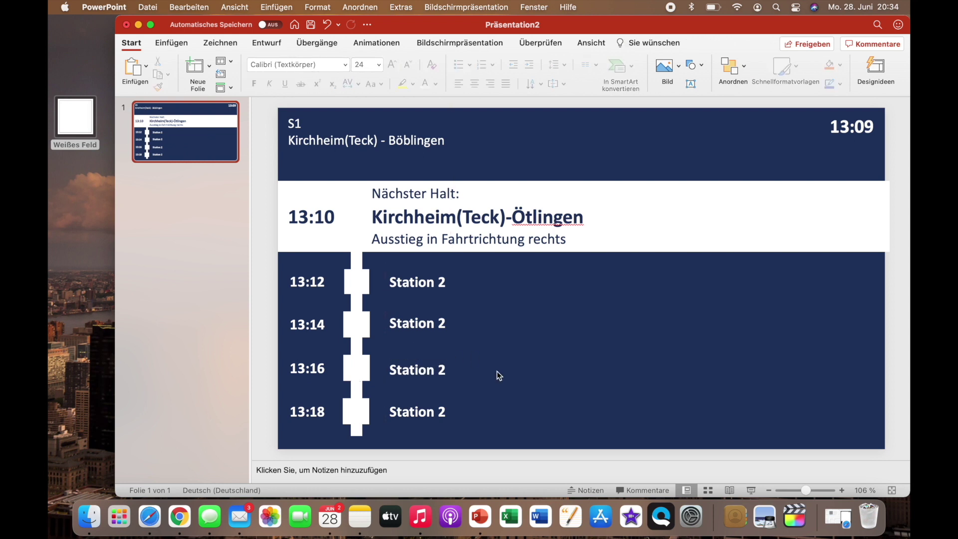
Step: Play the slideshow from the first slide via Bildschirmpräsentation > Vom Anfang wiedergeben
{"action": "left_click", "coordinate": [429, 47]}
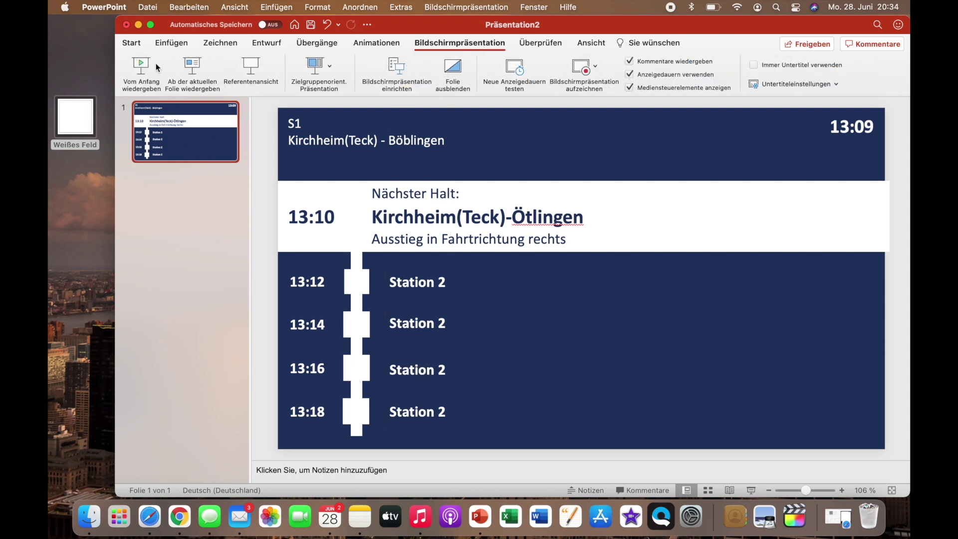
{"action": "left_click", "coordinate": [149, 62]}
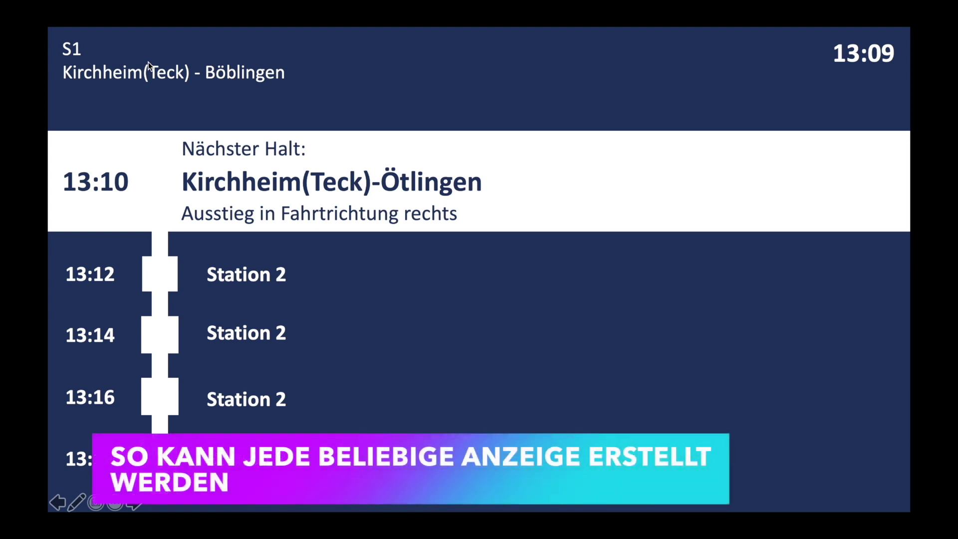